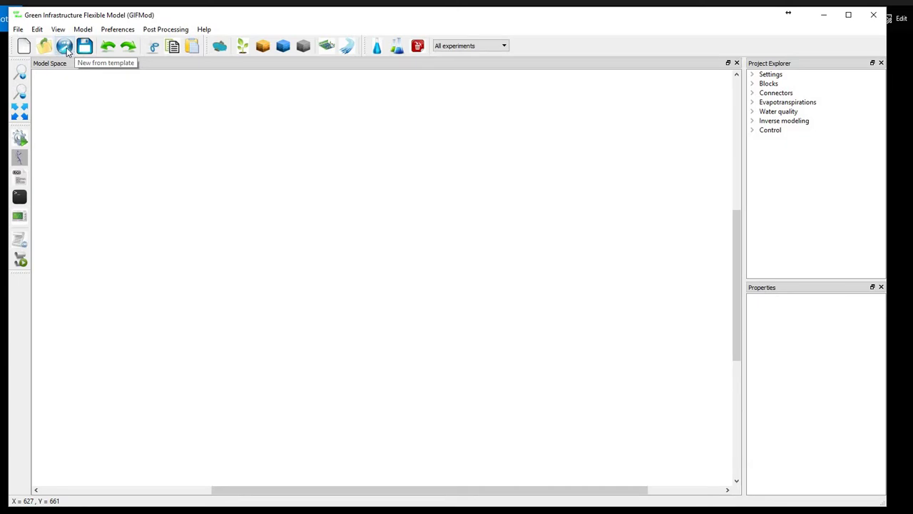
Start a new model from the "1-D Raingarden with overflow, underdrain and aggregate storage" template.
{"action": "left_click", "coordinate": [64, 46]}
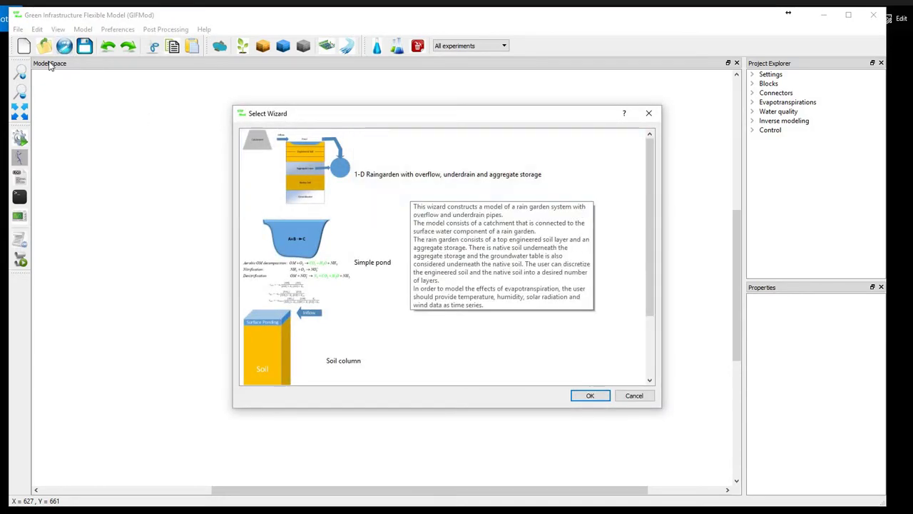
{"action": "mouse_move", "coordinate": [418, 217]}
{"action": "scroll", "coordinate": [414, 216], "scroll_direction": "down", "scroll_amount": 1}
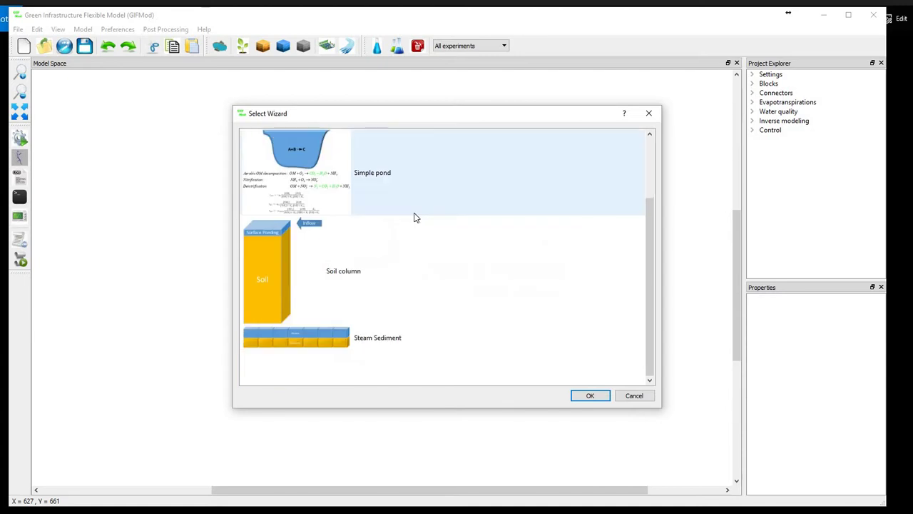
{"action": "scroll", "coordinate": [414, 216], "scroll_direction": "up", "scroll_amount": 1}
{"action": "mouse_move", "coordinate": [347, 164]}
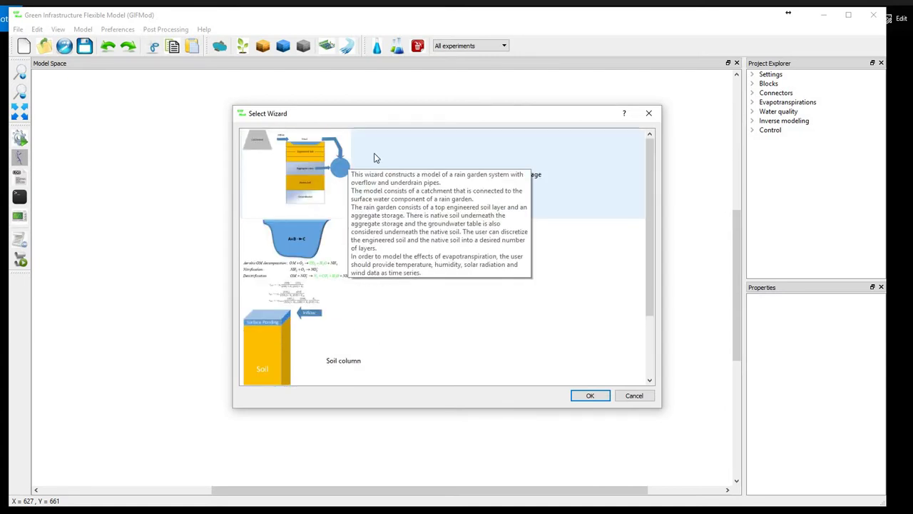
{"action": "mouse_move", "coordinate": [381, 184]}
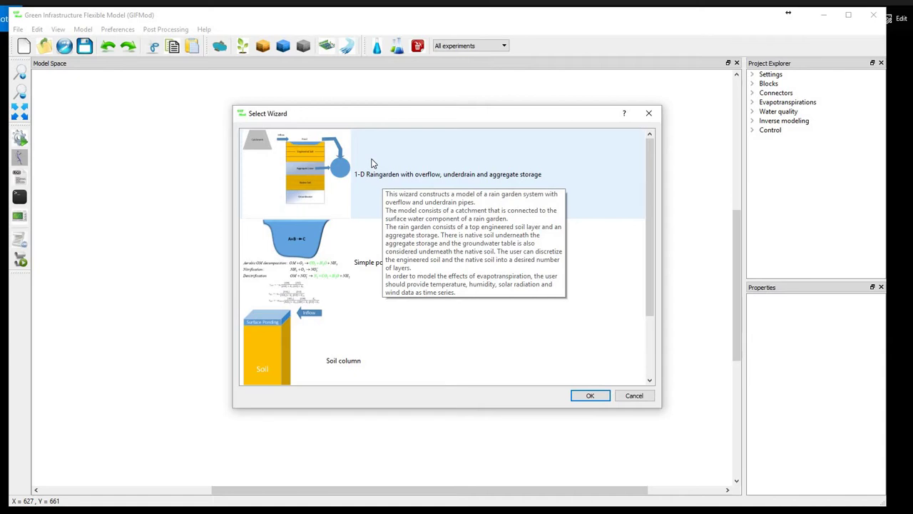
{"action": "left_click", "coordinate": [369, 161]}
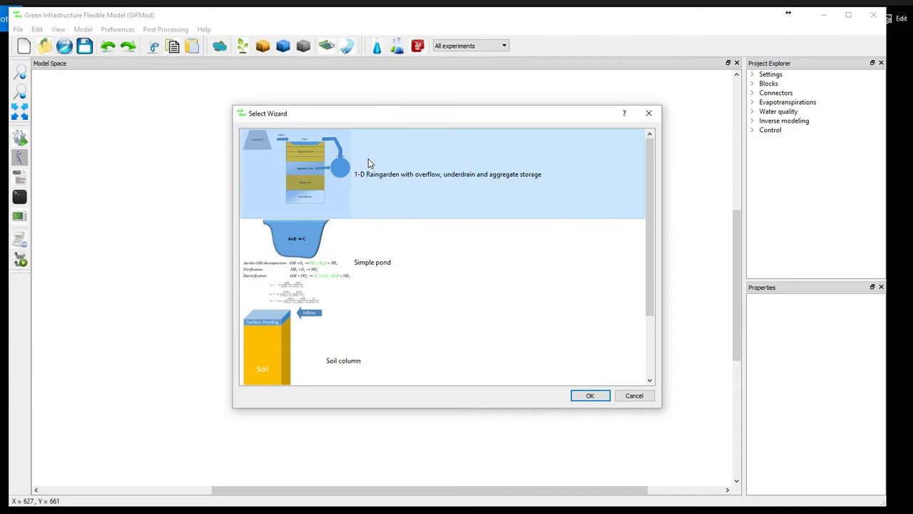
{"action": "left_click", "coordinate": [589, 396]}
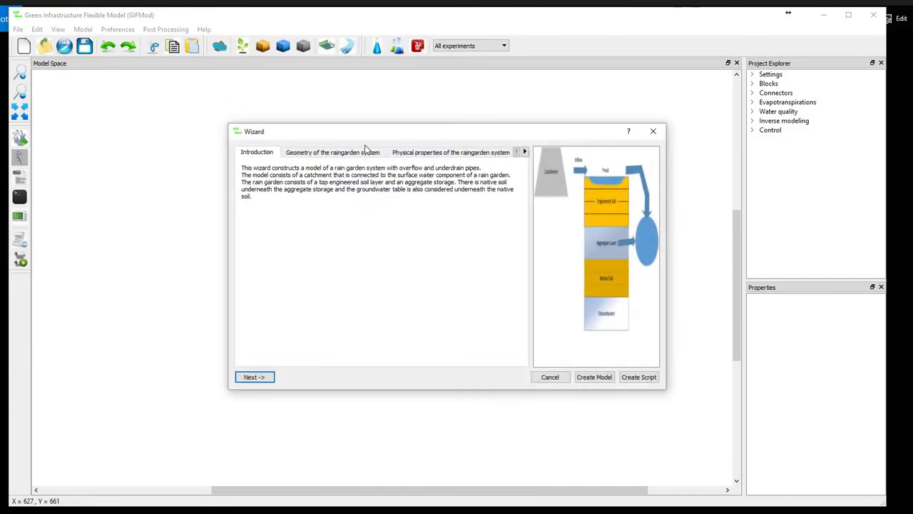
Enlarge the wizard window in height and width and reposition it within the workspace.
{"action": "left_click_drag", "start_coordinate": [447, 388], "coordinate": [444, 453]}
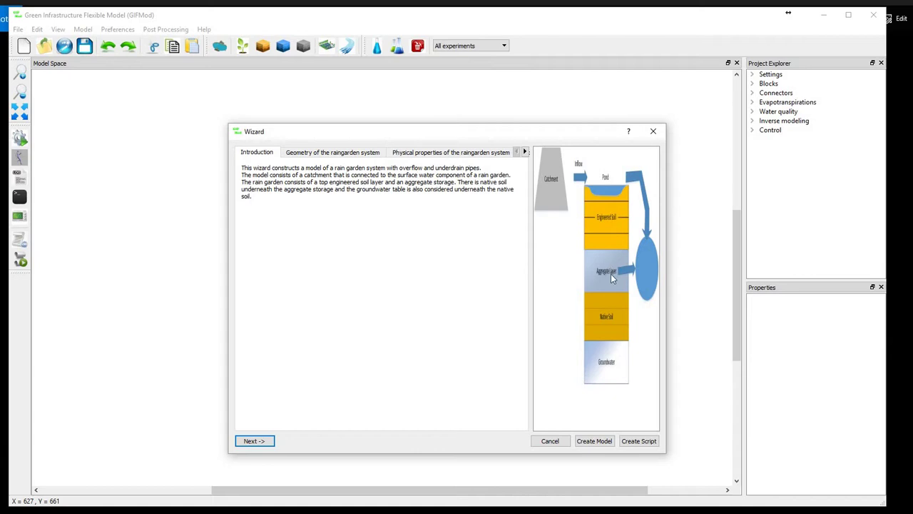
{"action": "left_click_drag", "start_coordinate": [670, 281], "coordinate": [761, 280]}
{"action": "left_click_drag", "start_coordinate": [414, 132], "coordinate": [296, 115]}
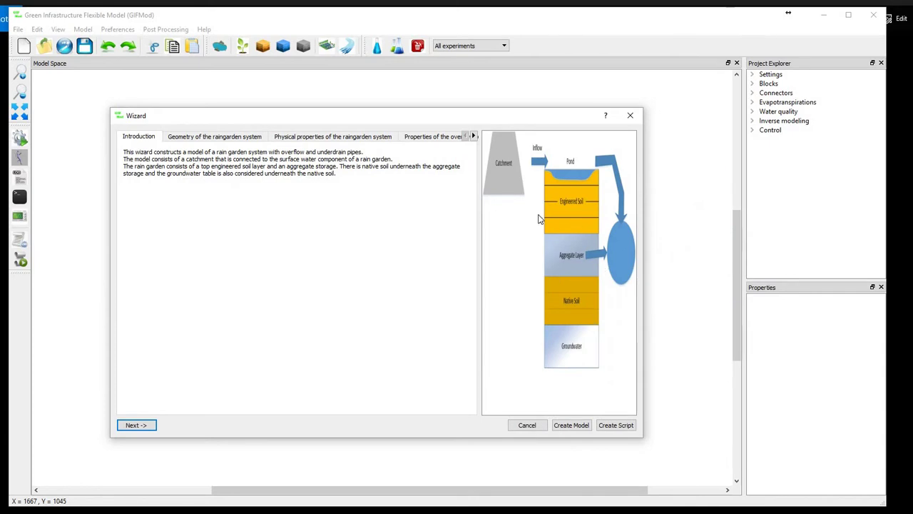
Examine the rain garden diagram in an enlarged image viewer window, and close the viewer.
{"action": "double_click", "coordinate": [528, 267]}
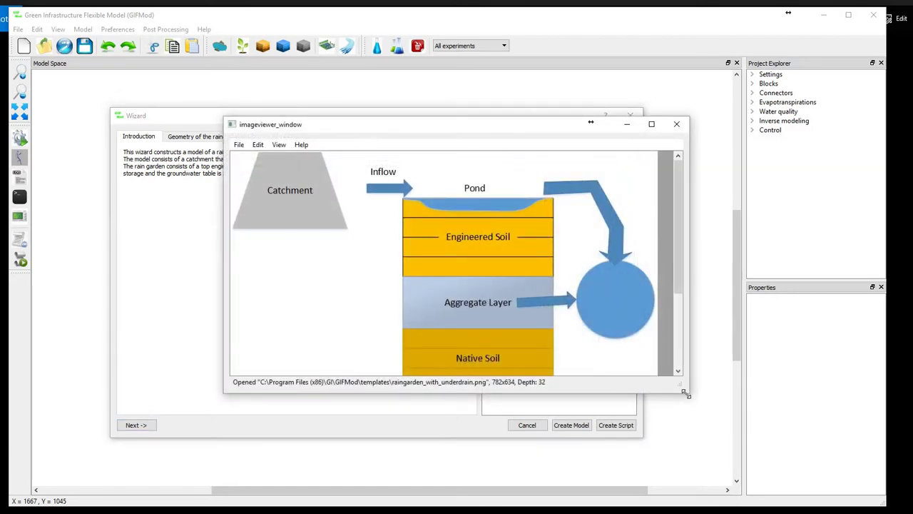
{"action": "left_click_drag", "start_coordinate": [686, 394], "coordinate": [798, 508]}
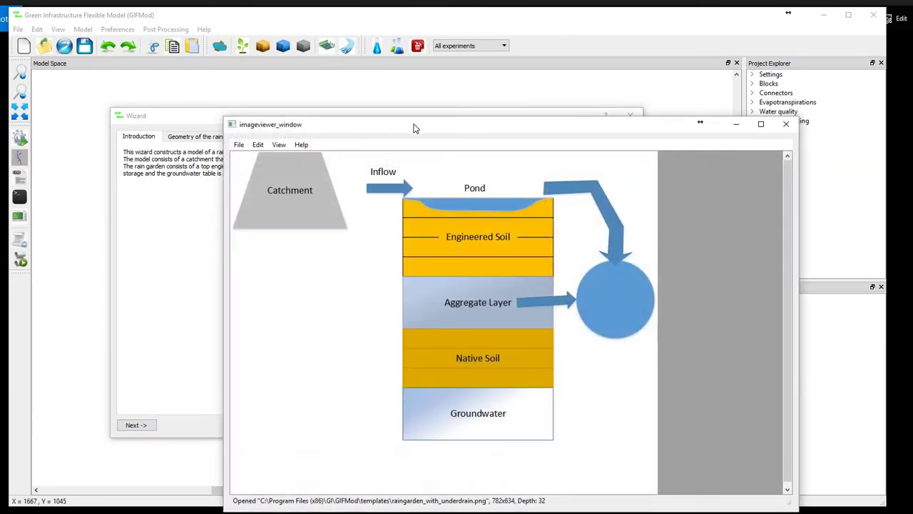
{"action": "left_click_drag", "start_coordinate": [349, 89], "coordinate": [278, 53]}
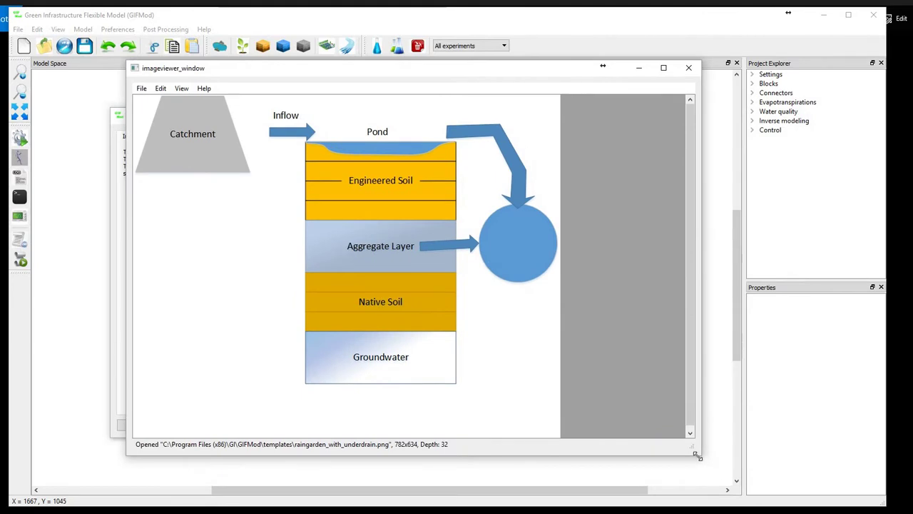
{"action": "left_click_drag", "start_coordinate": [727, 484], "coordinate": [714, 466]}
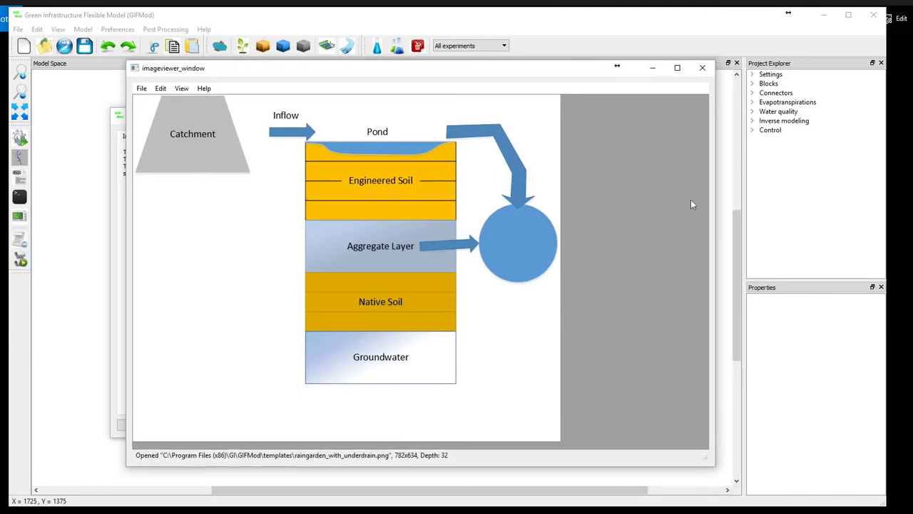
{"action": "left_click", "coordinate": [702, 69]}
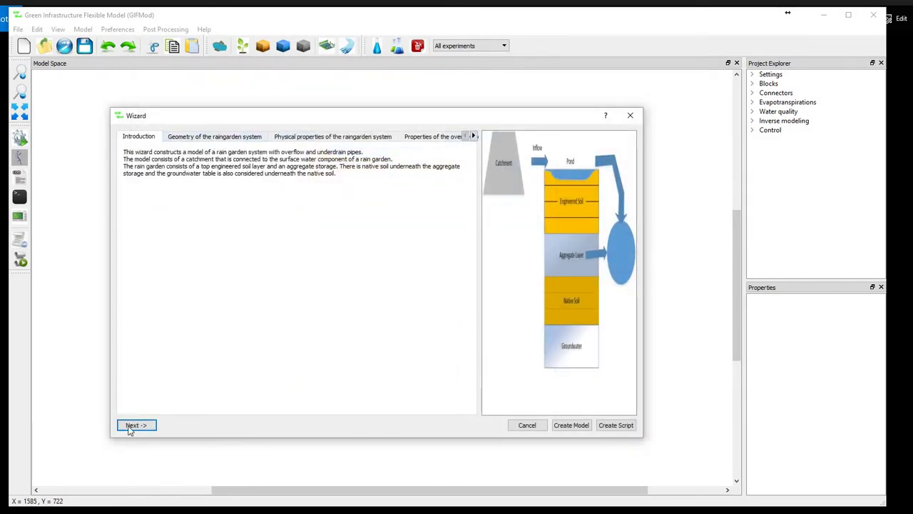
In the raingarden geometry settings, set the catchment's length to 50 m, width to 20 m and elevation to 0.8 m.
{"action": "left_click", "coordinate": [203, 138]}
{"action": "left_click", "coordinate": [270, 154]}
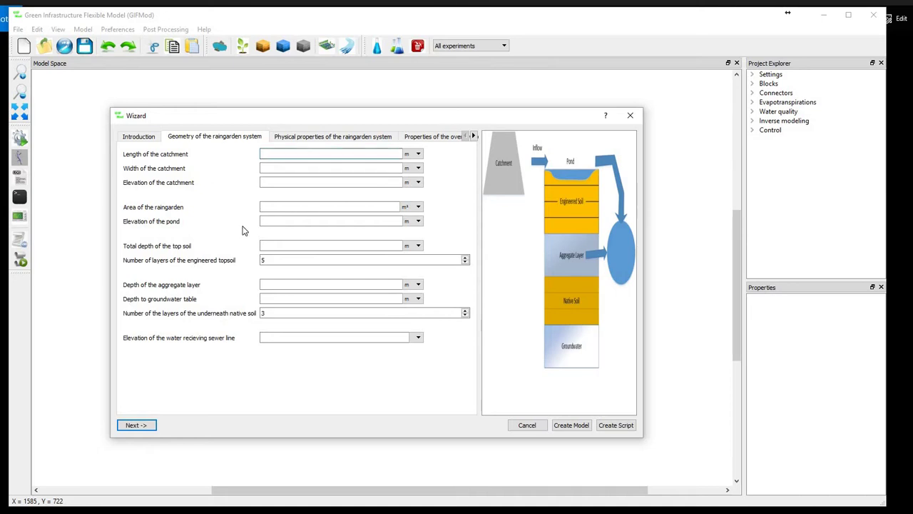
{"action": "type", "text": "50"}
{"action": "left_click", "coordinate": [280, 166]}
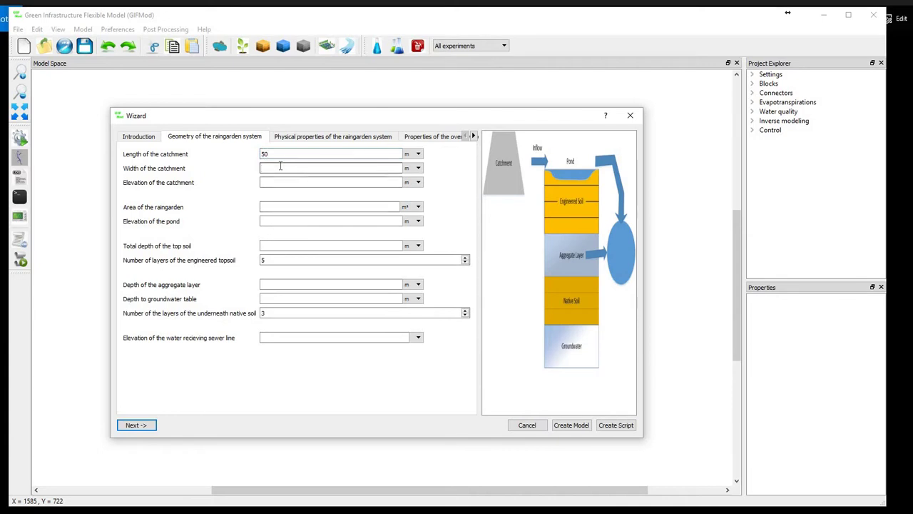
{"action": "left_click", "coordinate": [285, 182]}
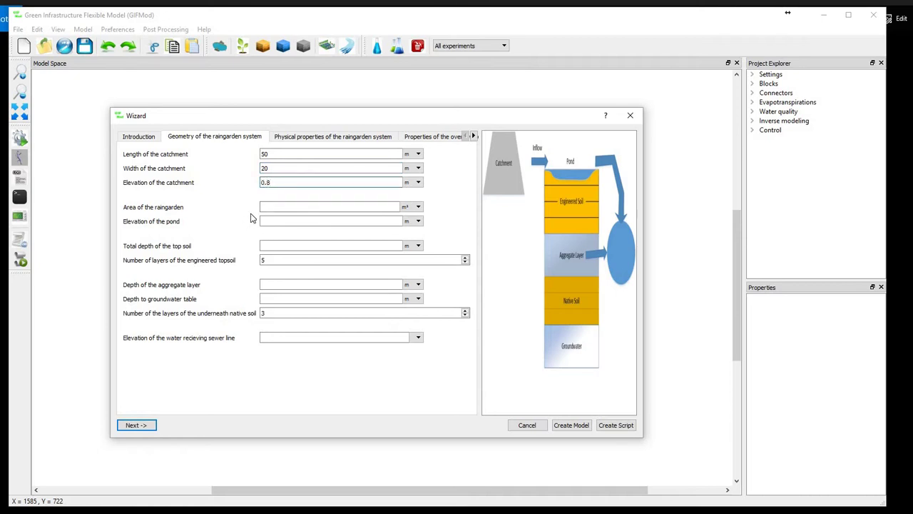
{"action": "left_click", "coordinate": [419, 183]}
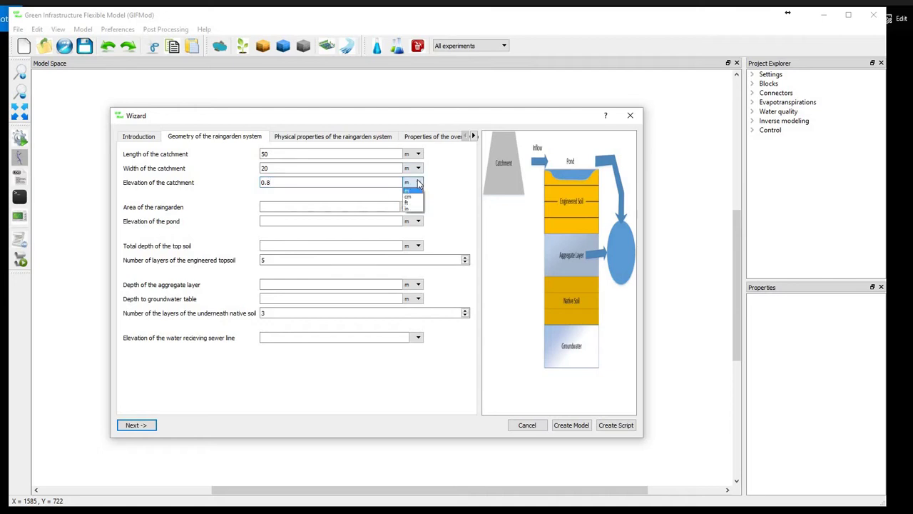
{"action": "left_click", "coordinate": [417, 183]}
Set the raingarden area to 15 m², pond elevation to 0 m and total top soil depth to 0.5 m, consulting the dimensioned diagram in Photos.
{"action": "left_click", "coordinate": [271, 207]}
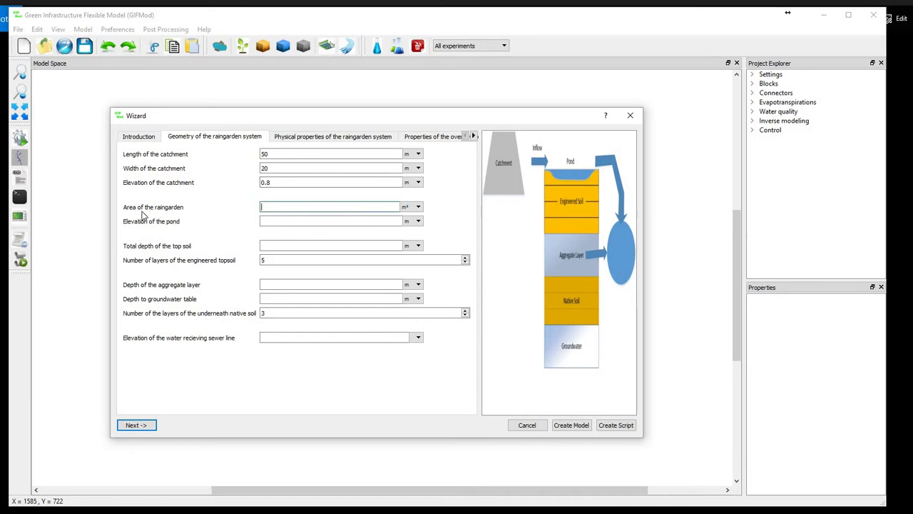
{"action": "left_click", "coordinate": [283, 222]}
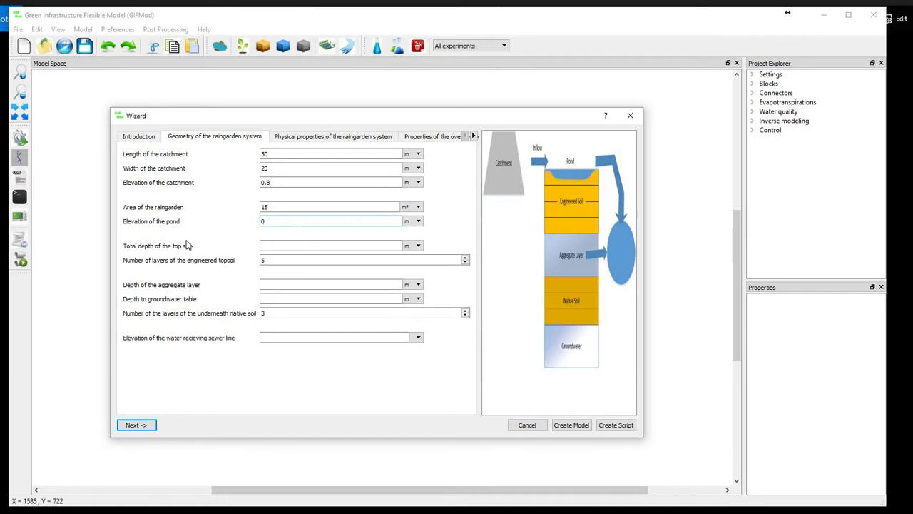
{"action": "left_click", "coordinate": [268, 245]}
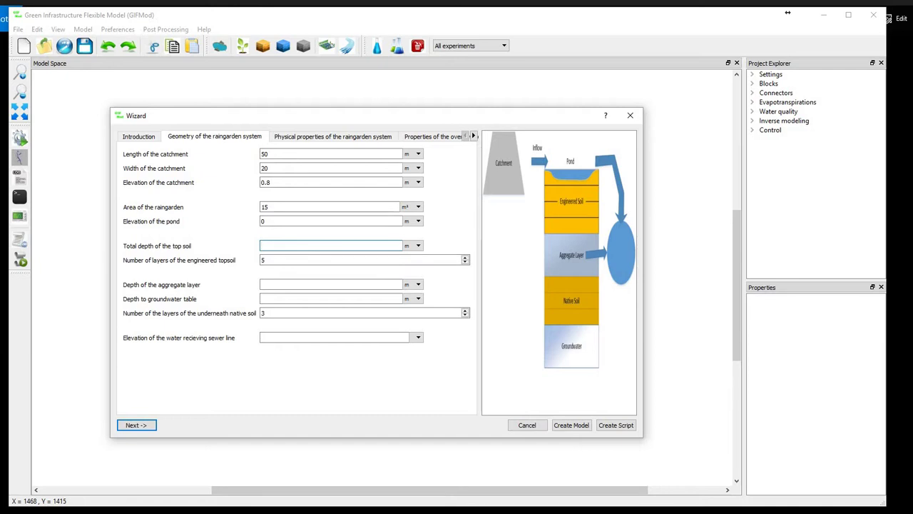
{"action": "key", "text": "alt+Tab"}
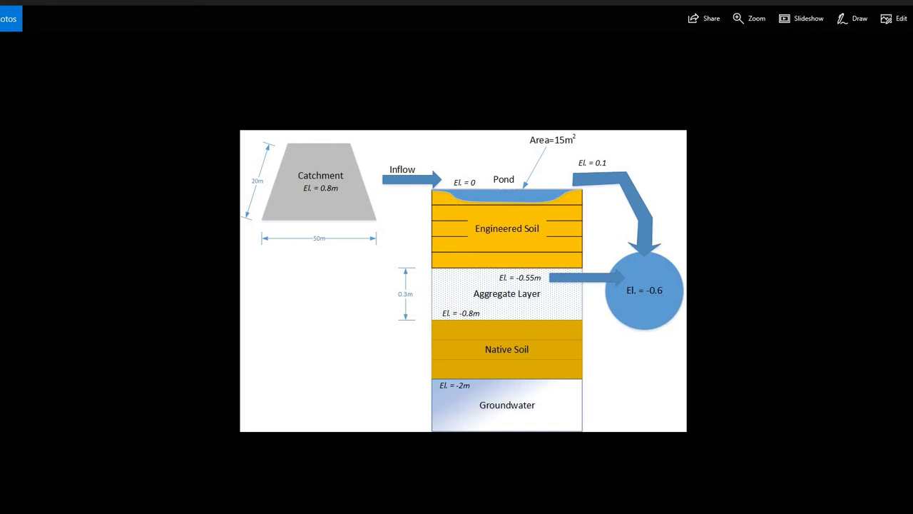
{"action": "key", "text": "alt+Tab"}
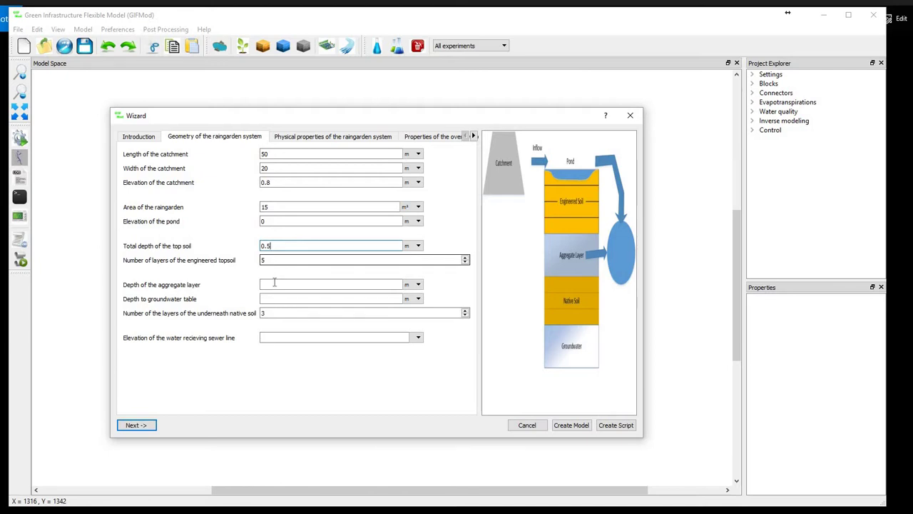
Set the aggregate layer depth to 0.3 m, the depth to groundwater table to 2 m and the receiving sewer line elevation to -0.6.
{"action": "left_click", "coordinate": [286, 283]}
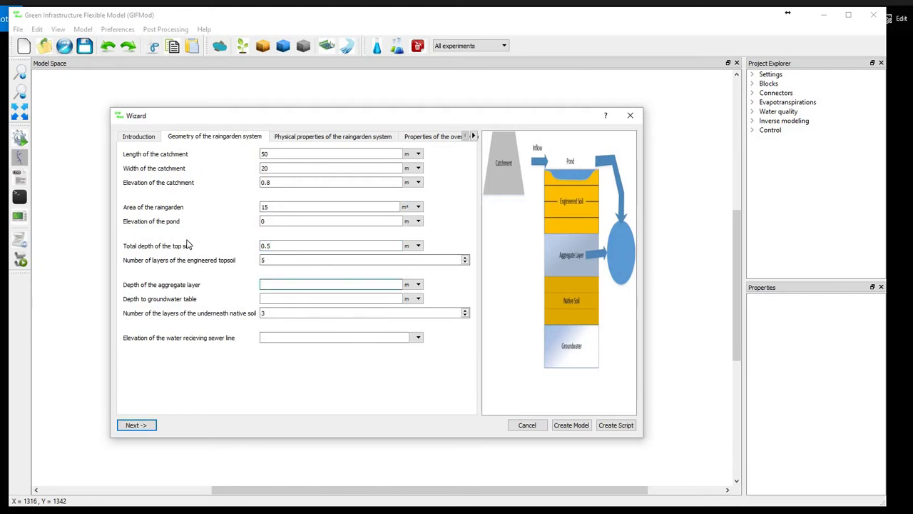
{"action": "type", "text": "0.3"}
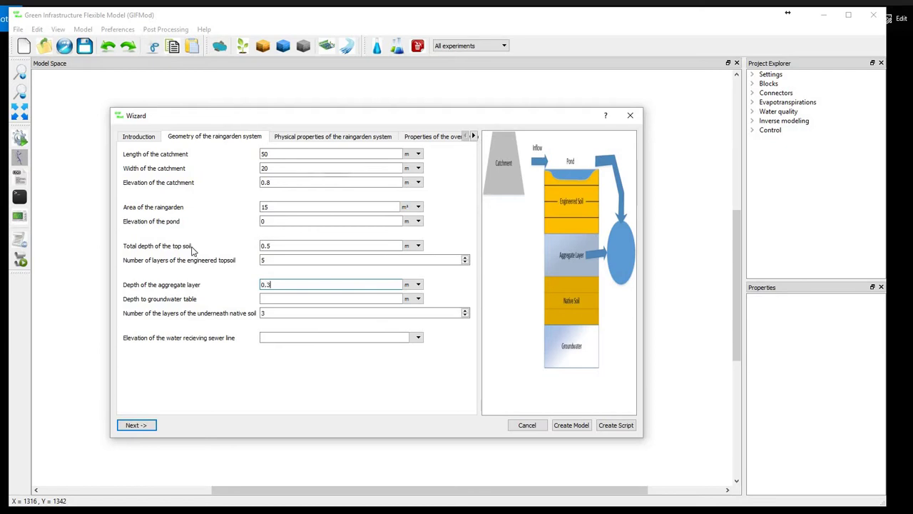
{"action": "left_click", "coordinate": [272, 298]}
{"action": "type", "text": "2"}
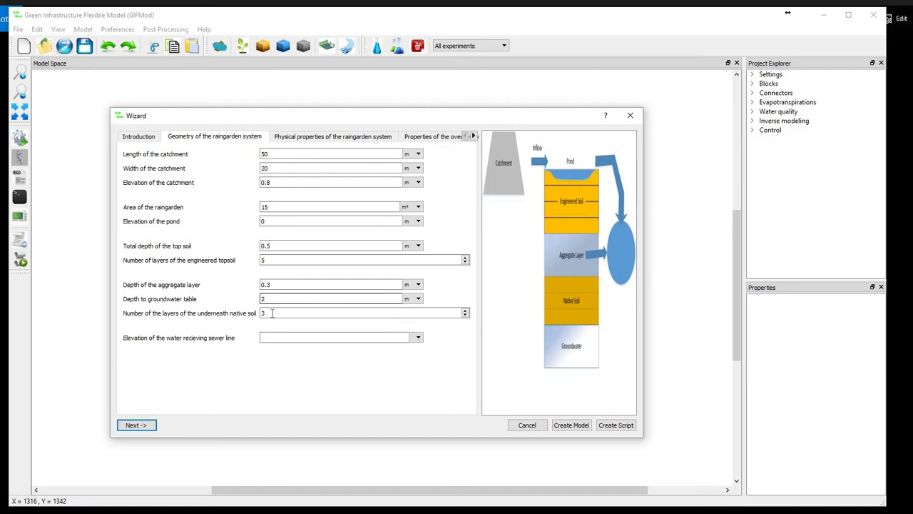
{"action": "left_click", "coordinate": [268, 337]}
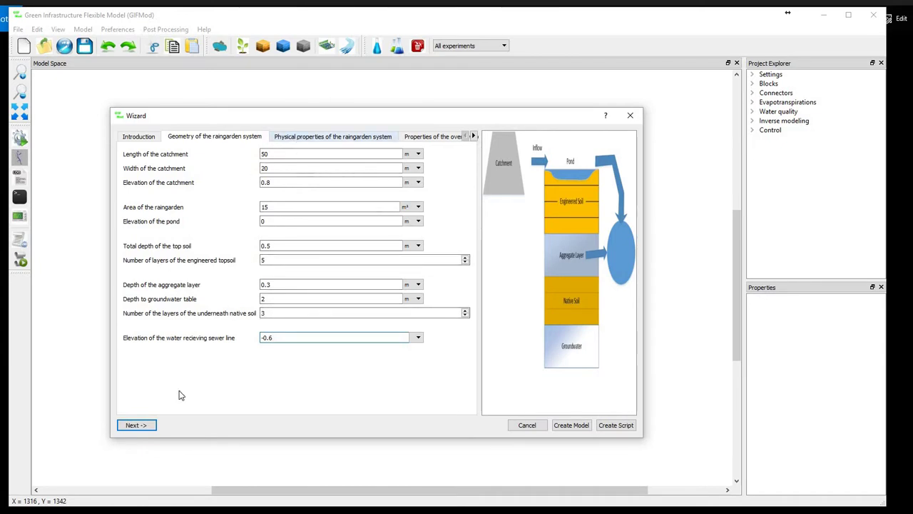
In the physical properties, set the catchment's Manning roughness to 0.011 and the engineered top soil type to Sand.
{"action": "left_click", "coordinate": [135, 424]}
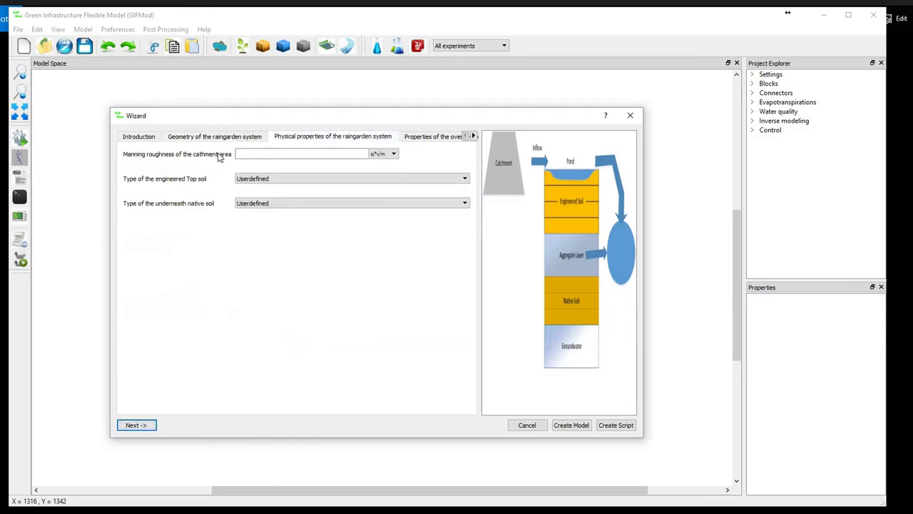
{"action": "left_click", "coordinate": [253, 155]}
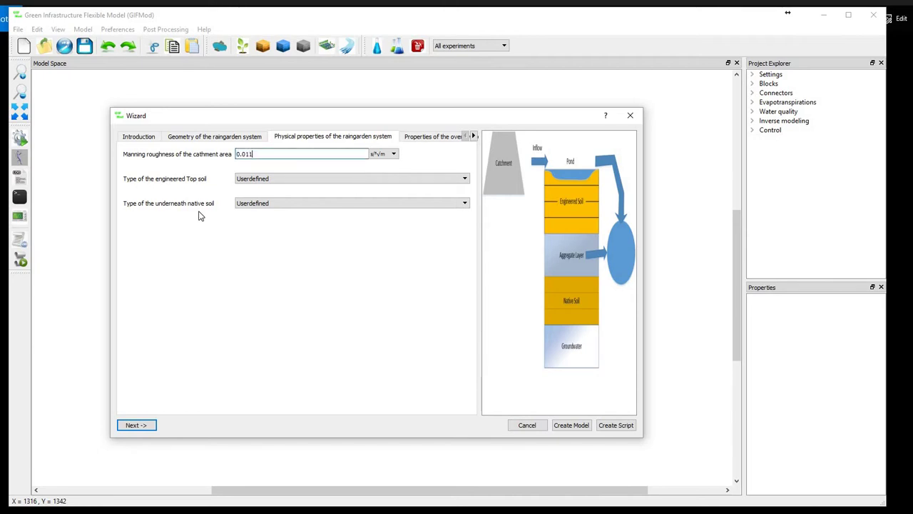
{"action": "left_click", "coordinate": [259, 180]}
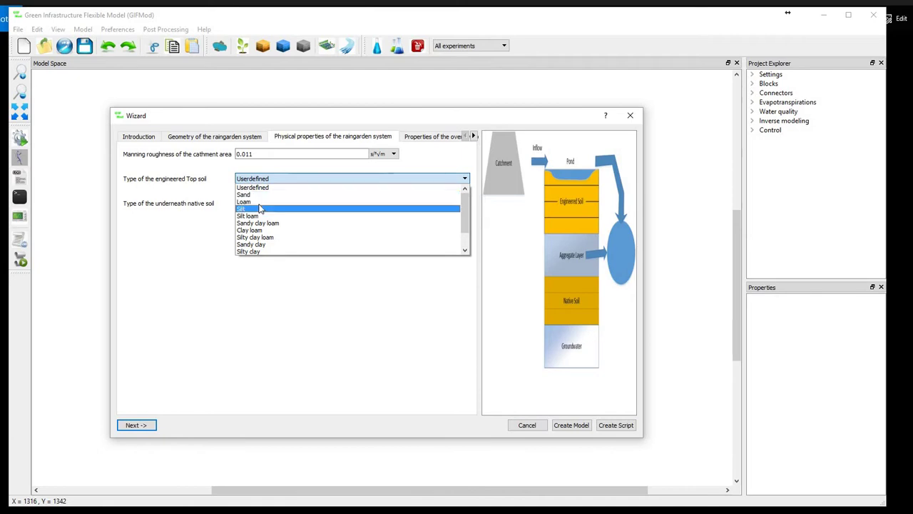
{"action": "scroll", "coordinate": [261, 209], "scroll_direction": "down", "scroll_amount": 1}
{"action": "scroll", "coordinate": [259, 204], "scroll_direction": "up", "scroll_amount": 1}
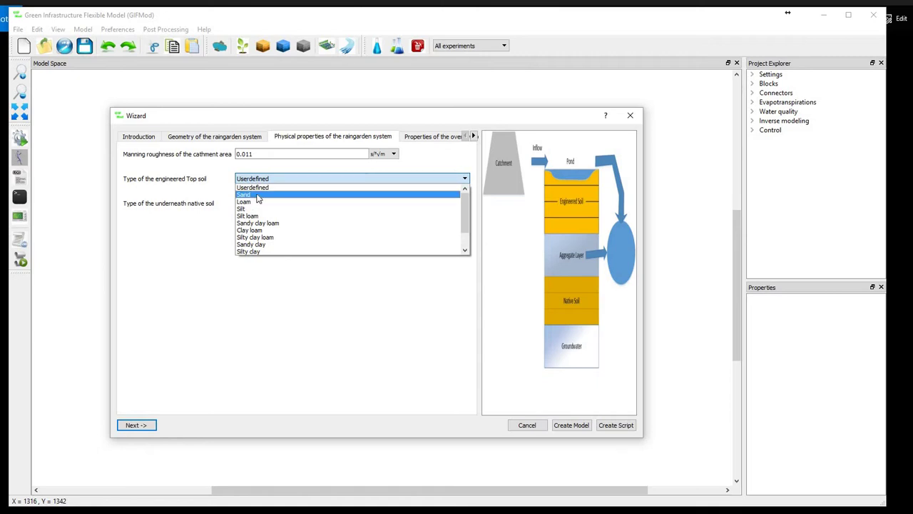
{"action": "left_click", "coordinate": [258, 197]}
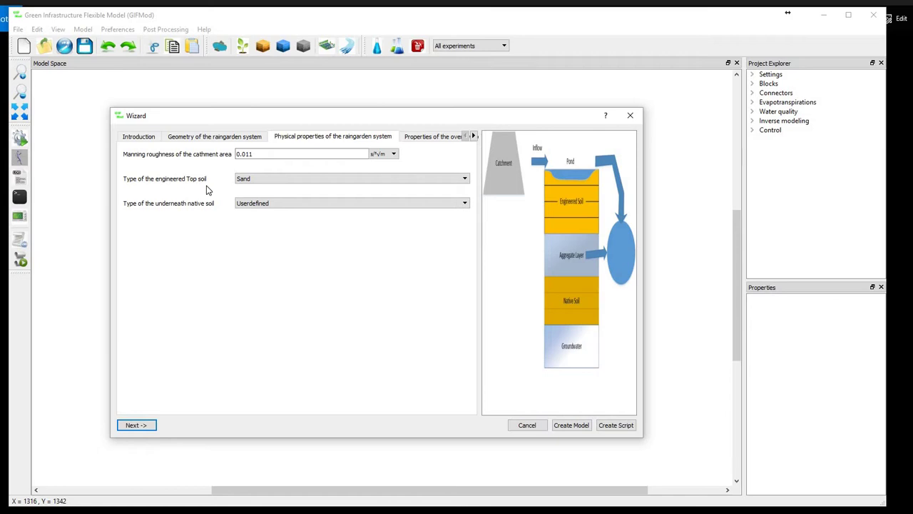
Set the type of the underneath native soil to Silty clay.
{"action": "left_click", "coordinate": [258, 206]}
{"action": "scroll", "coordinate": [258, 246], "scroll_direction": "down", "scroll_amount": 2}
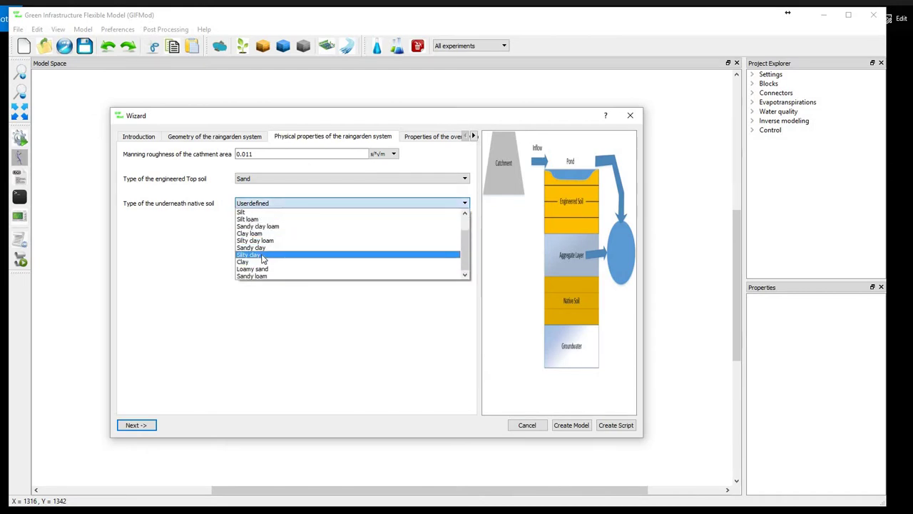
{"action": "left_click", "coordinate": [262, 256]}
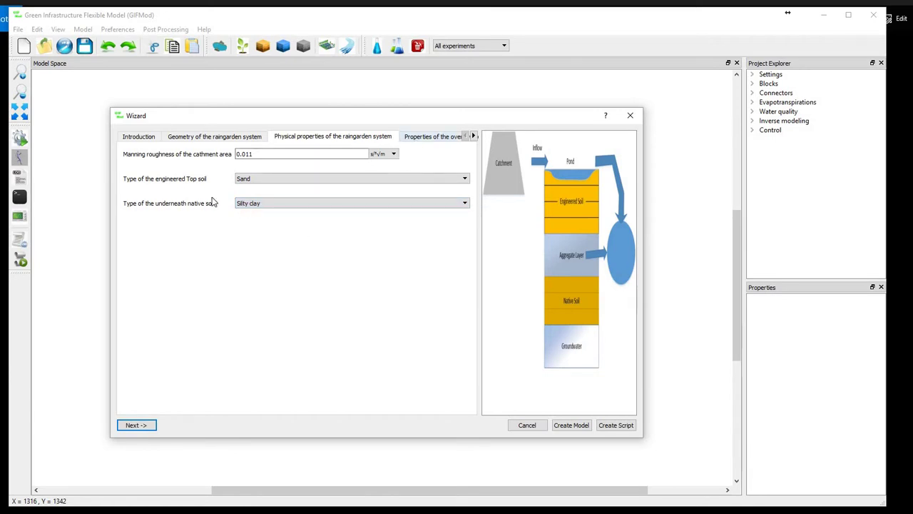
Set the overflow pipe's diameter to 6 in, its length to 8 m and its start elevation to 0.1.
{"action": "left_click", "coordinate": [133, 424]}
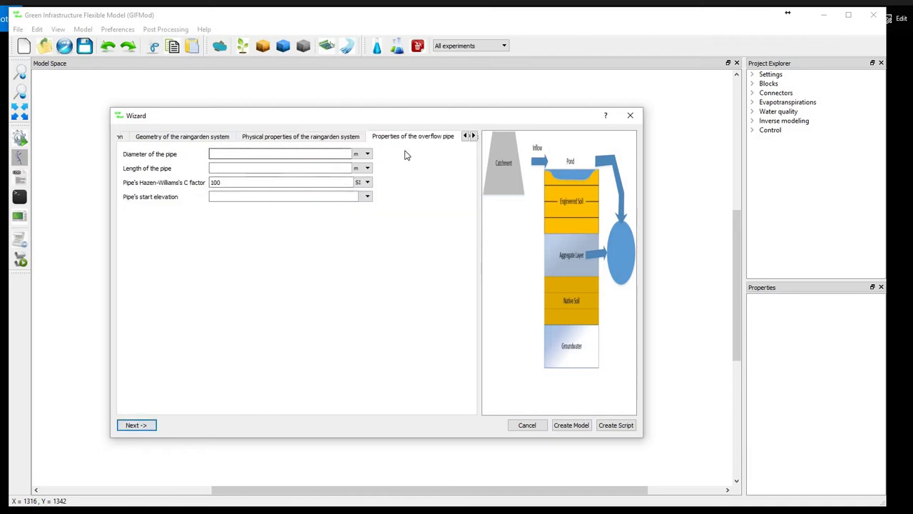
{"action": "left_click", "coordinate": [231, 154]}
{"action": "type", "text": "6"}
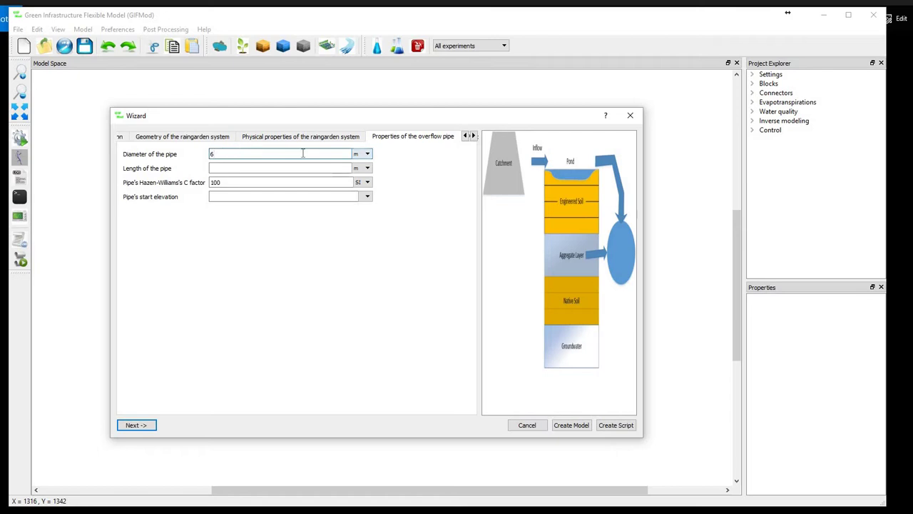
{"action": "left_click", "coordinate": [361, 153]}
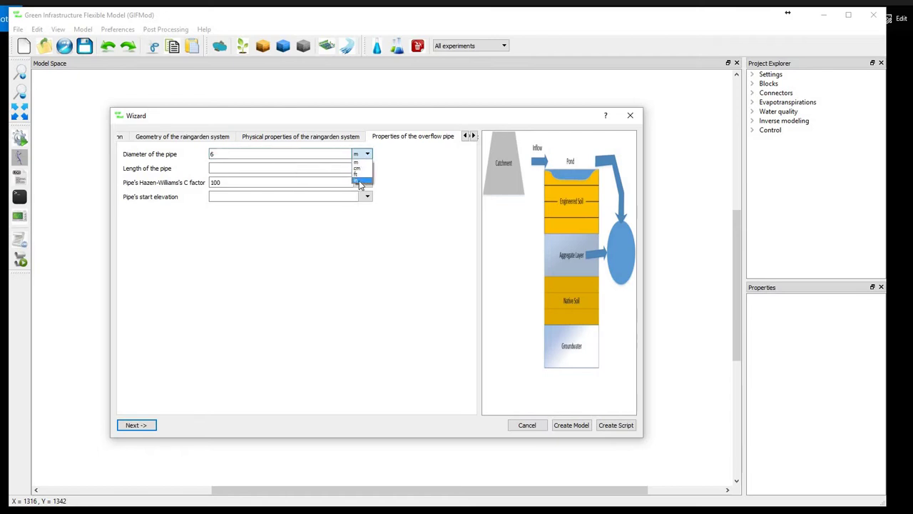
{"action": "left_click", "coordinate": [360, 180]}
{"action": "left_click", "coordinate": [224, 168]}
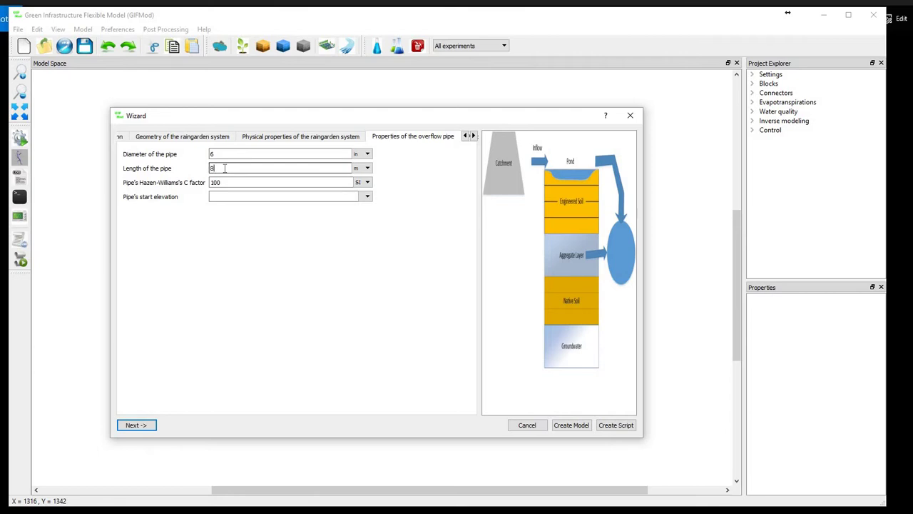
{"action": "left_click", "coordinate": [224, 182]}
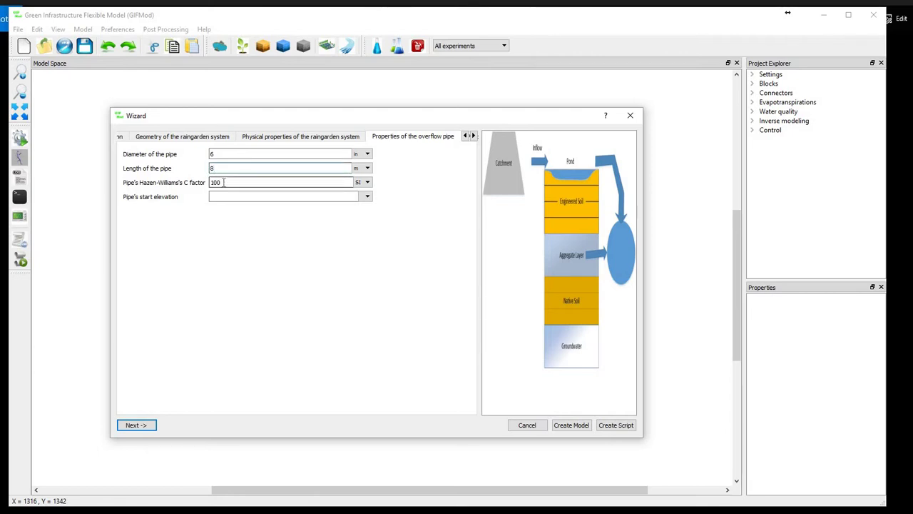
{"action": "key", "text": "shift+Tab"}
{"action": "left_click", "coordinate": [222, 197]}
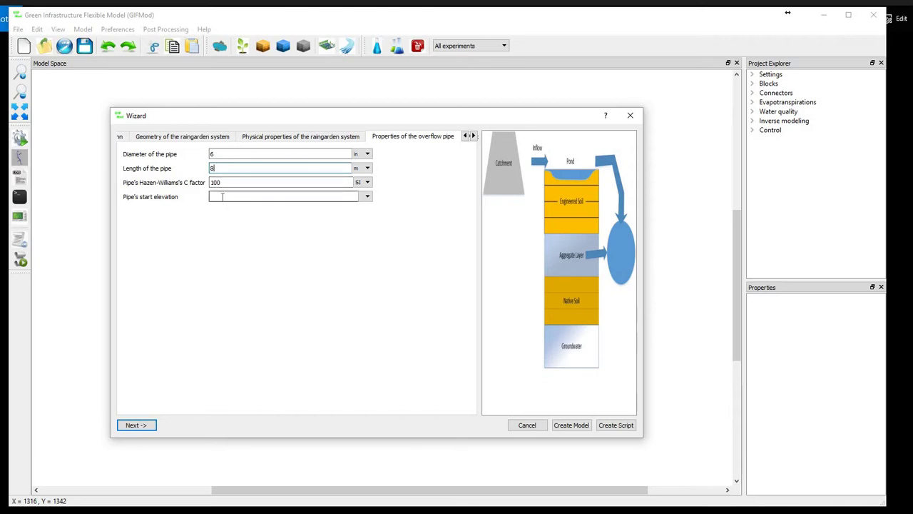
{"action": "left_click", "coordinate": [222, 197]}
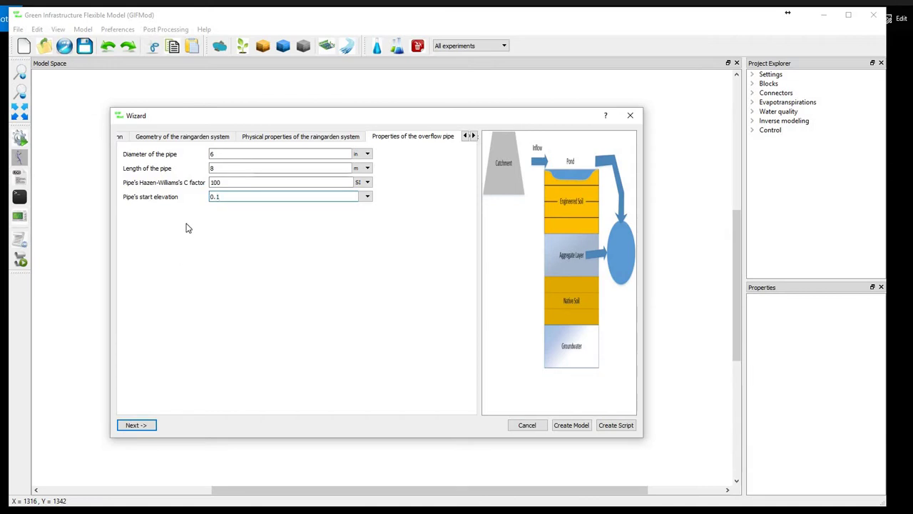
Set the underdrain pipe's diameter to 6 in, length to 8 m and start elevation to -0.55, checking against the dimensioned diagram in Photos.
{"action": "left_click", "coordinate": [473, 136]}
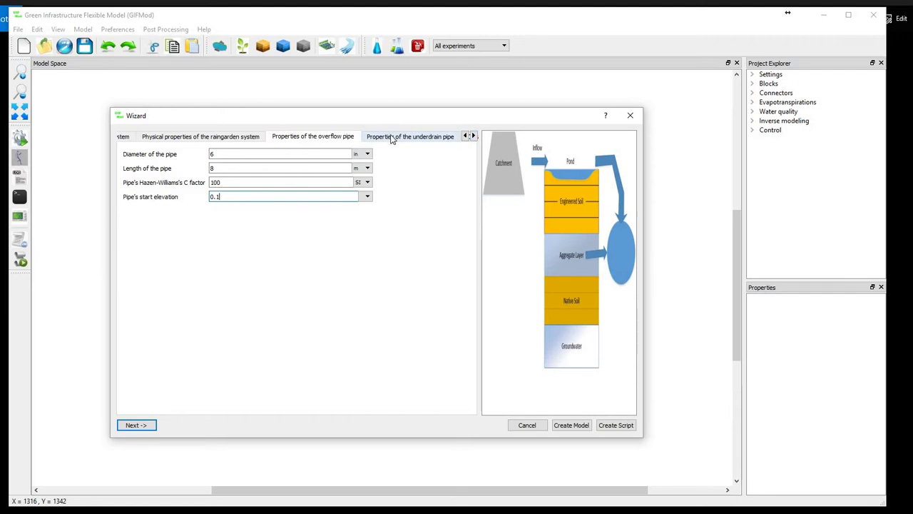
{"action": "left_click", "coordinate": [391, 137]}
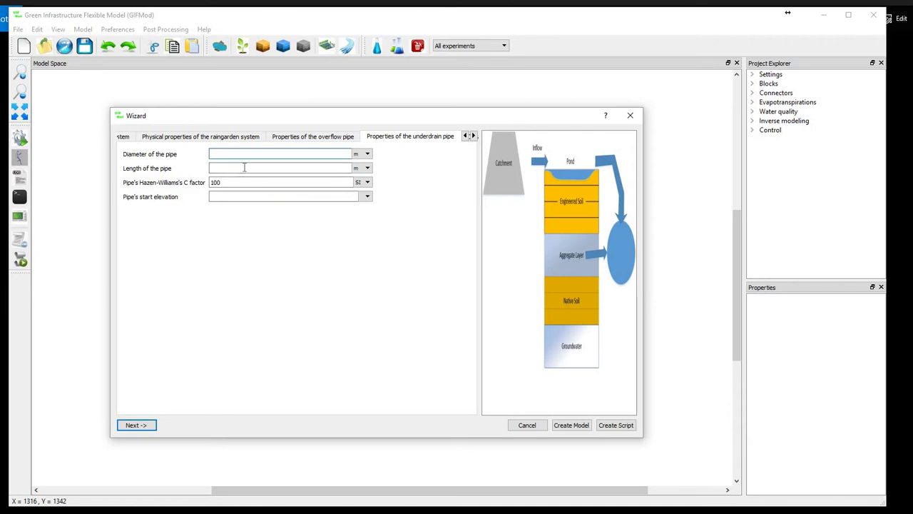
{"action": "type", "text": "6"}
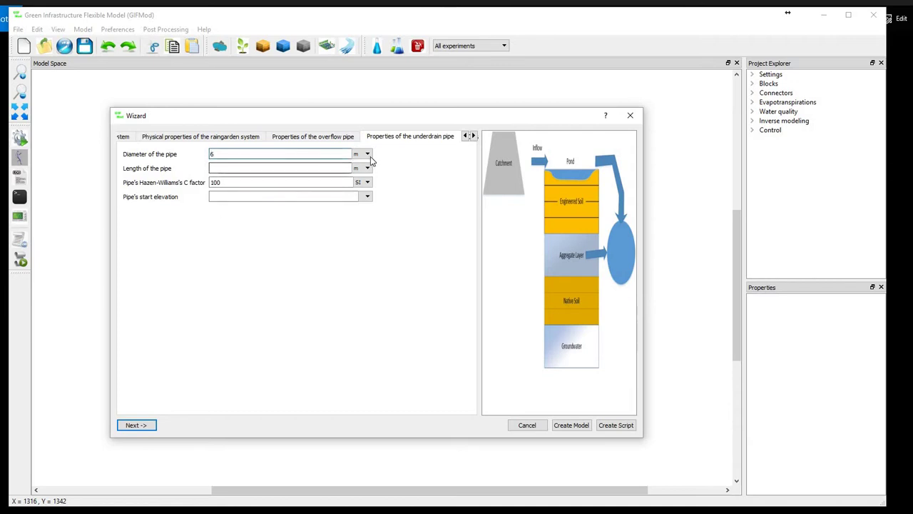
{"action": "left_click", "coordinate": [367, 154]}
{"action": "left_click", "coordinate": [362, 180]}
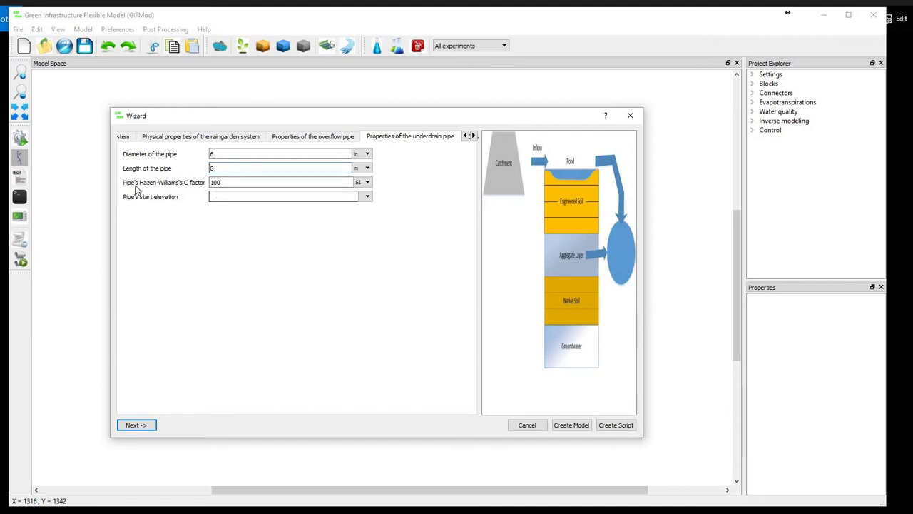
{"action": "left_click", "coordinate": [220, 198]}
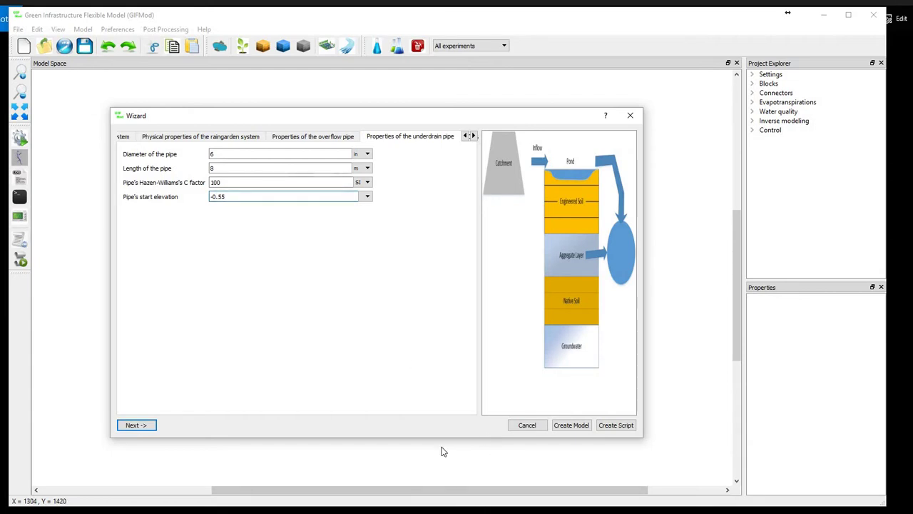
{"action": "key", "text": "alt+Tab"}
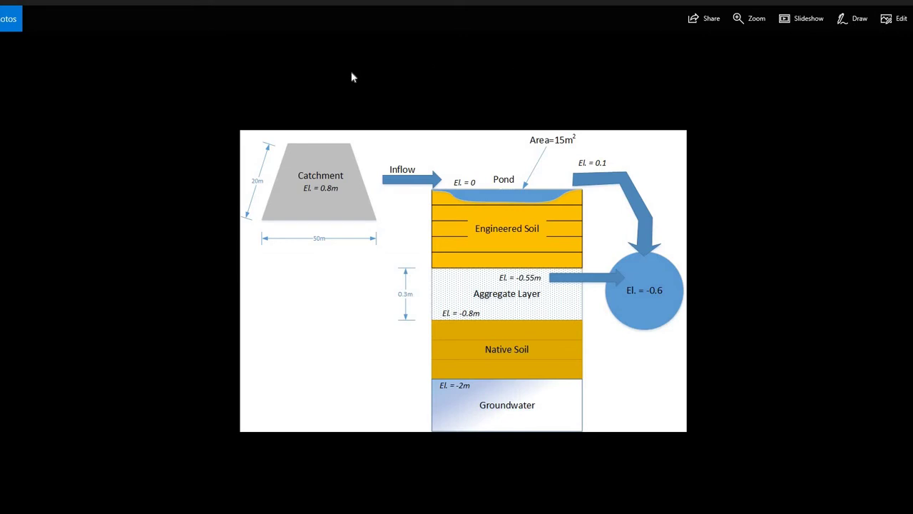
{"action": "key", "text": "alt+Tab"}
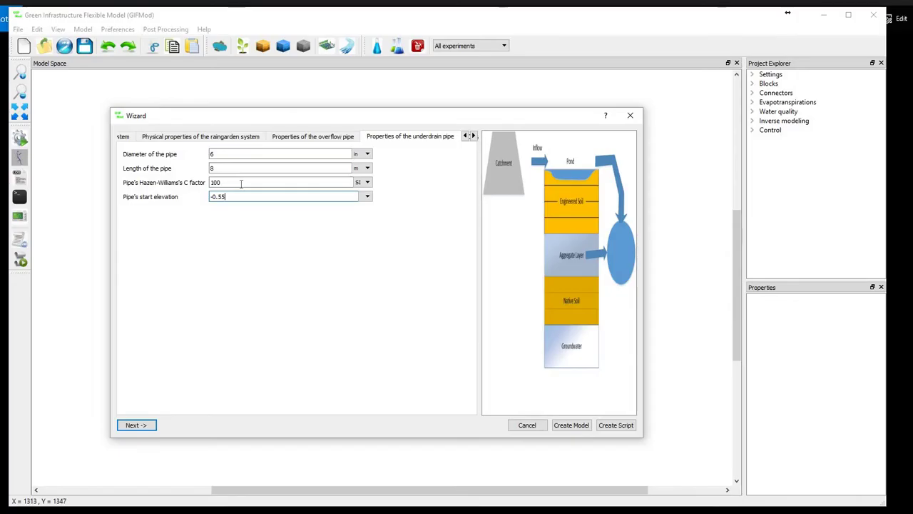
Open the wizard's climate and general project settings and widen the wizard window to show the fields in full.
{"action": "left_click", "coordinate": [141, 424]}
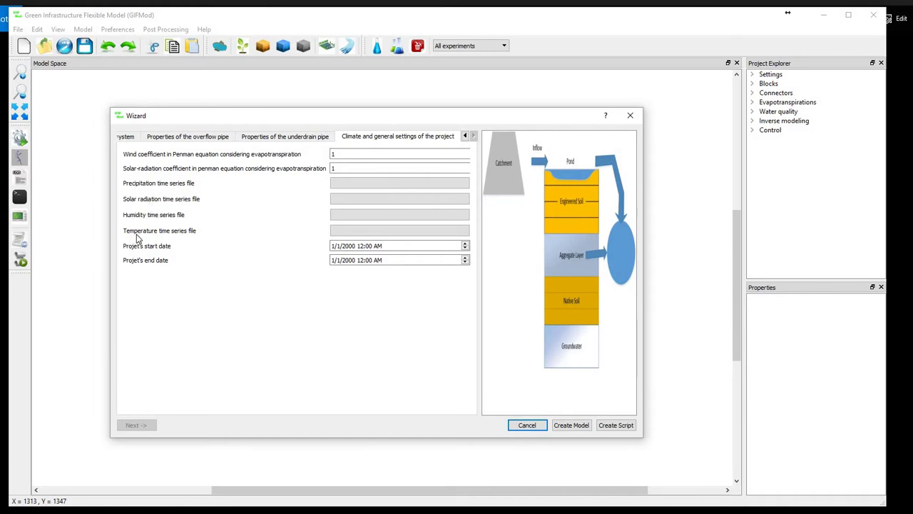
{"action": "left_click", "coordinate": [348, 199]}
{"action": "left_click_drag", "start_coordinate": [643, 248], "coordinate": [722, 244]}
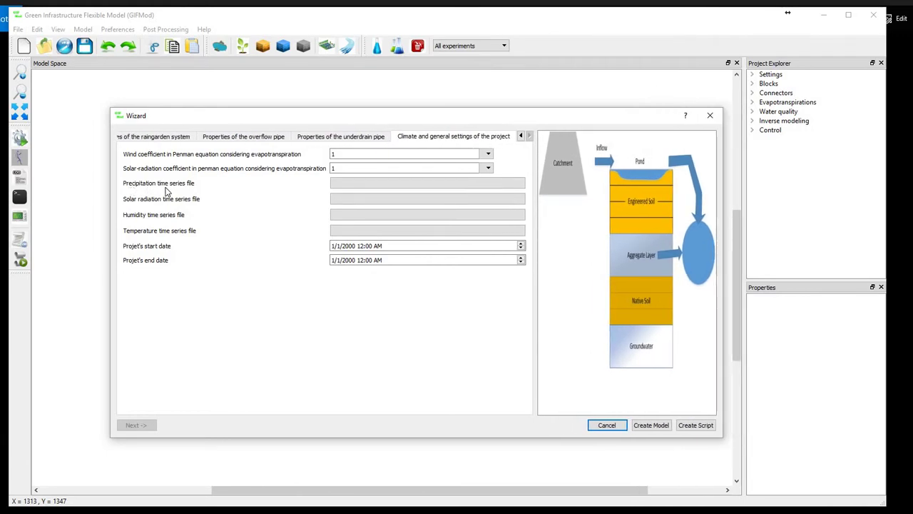
Browse for the precipitation time series file in the Raingarden_Data folder under Dropbox's Alger Park.
{"action": "left_click", "coordinate": [360, 187]}
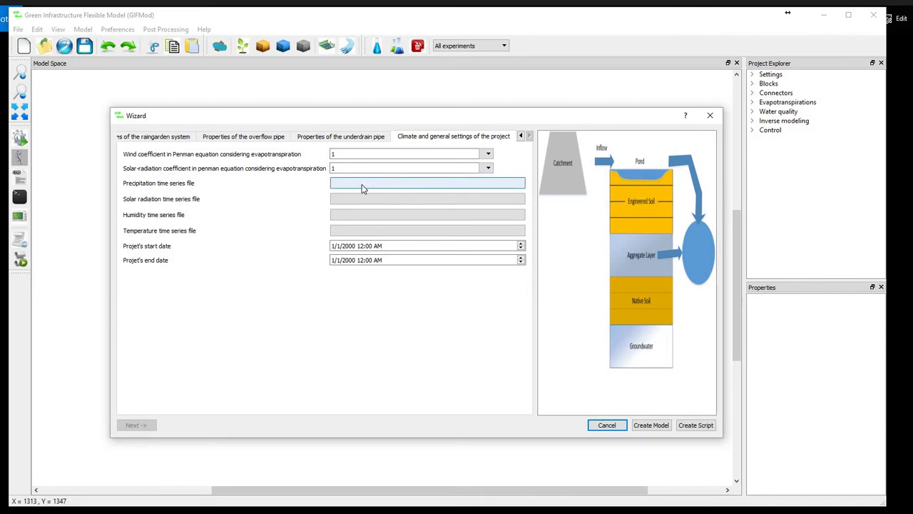
{"action": "left_click", "coordinate": [361, 187]}
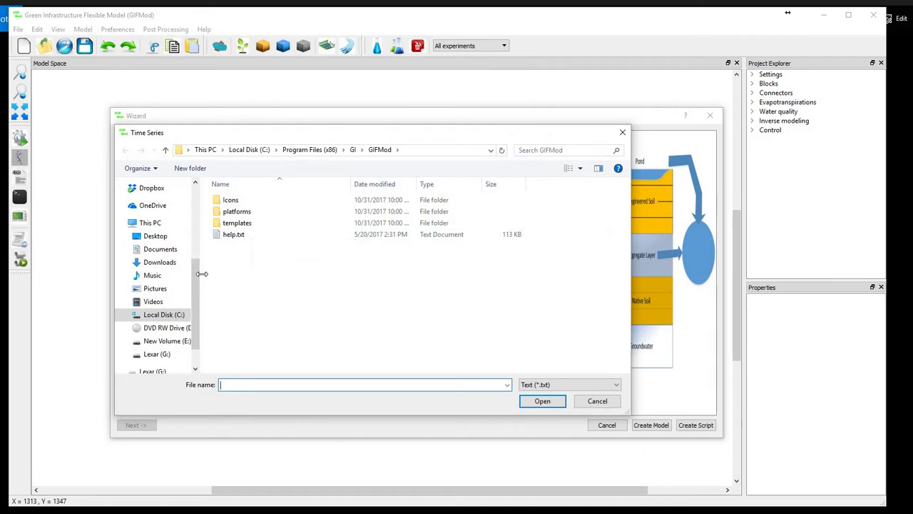
{"action": "left_click_drag", "start_coordinate": [197, 278], "coordinate": [204, 243]}
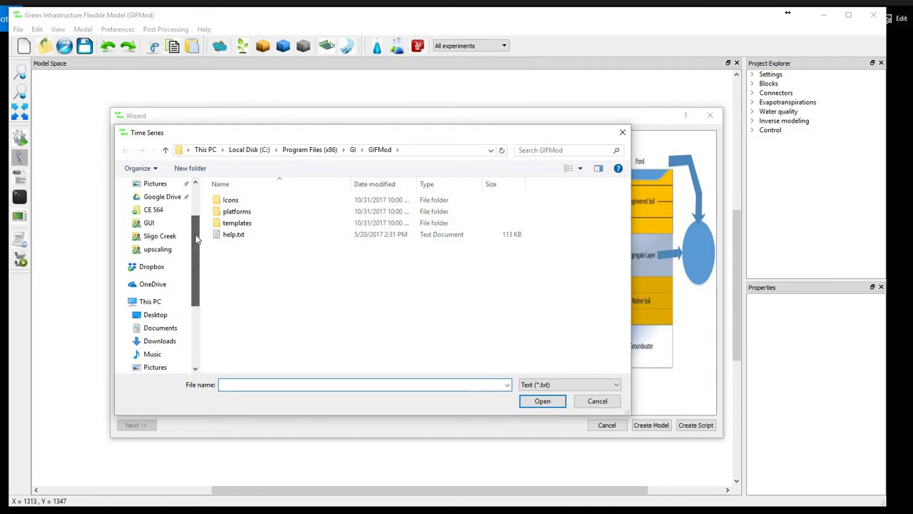
{"action": "scroll", "coordinate": [197, 240], "scroll_direction": "up", "scroll_amount": 1}
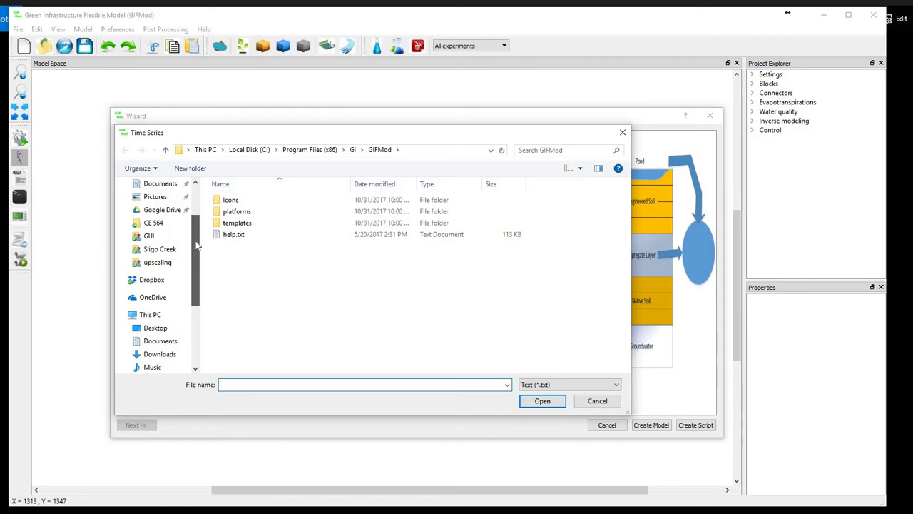
{"action": "scroll", "coordinate": [197, 240], "scroll_direction": "down", "scroll_amount": 2}
{"action": "scroll", "coordinate": [194, 242], "scroll_direction": "up", "scroll_amount": 1}
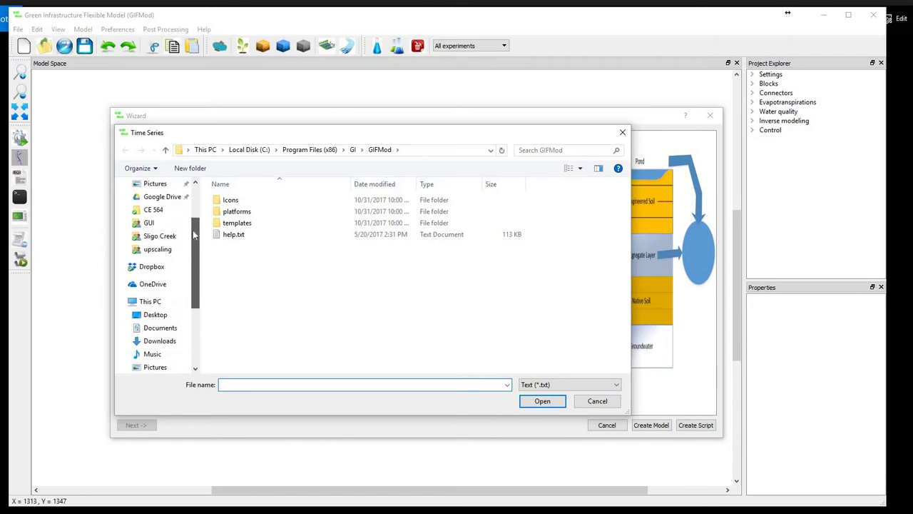
{"action": "scroll", "coordinate": [192, 236], "scroll_direction": "up", "scroll_amount": 4}
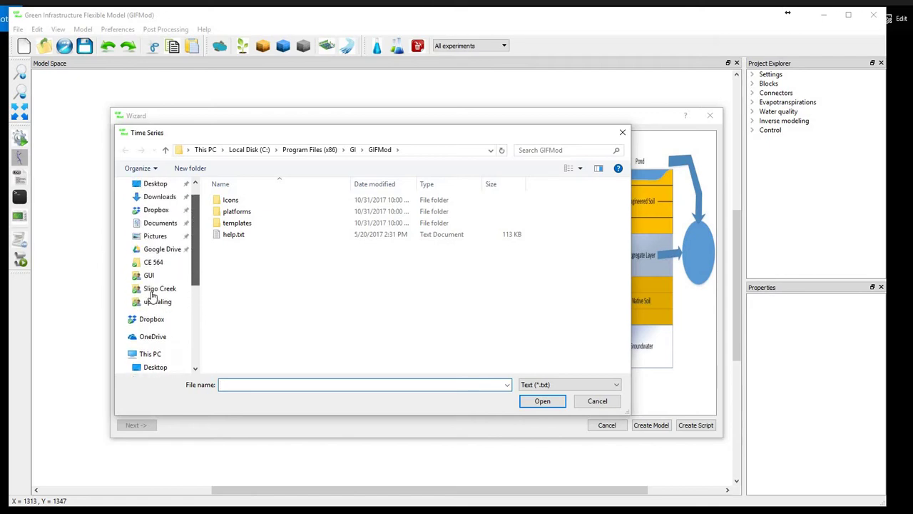
{"action": "left_click", "coordinate": [149, 274]}
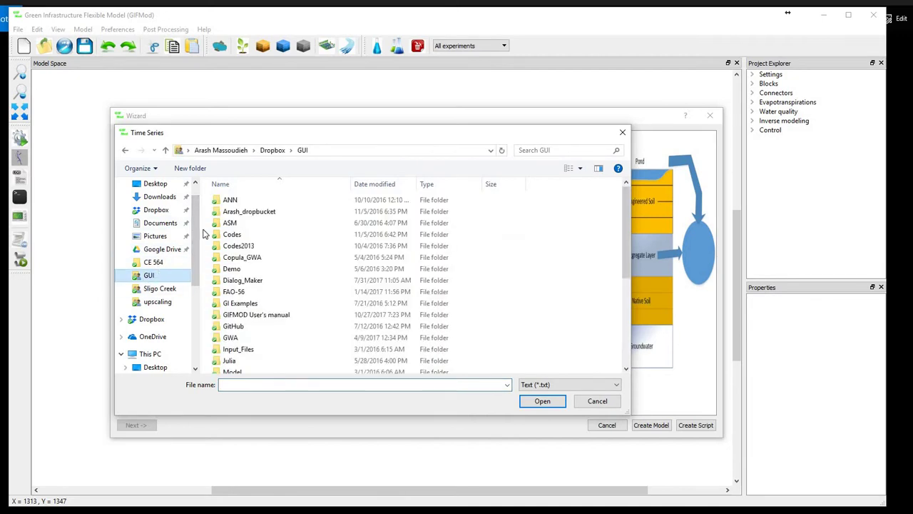
{"action": "left_click", "coordinate": [267, 149]}
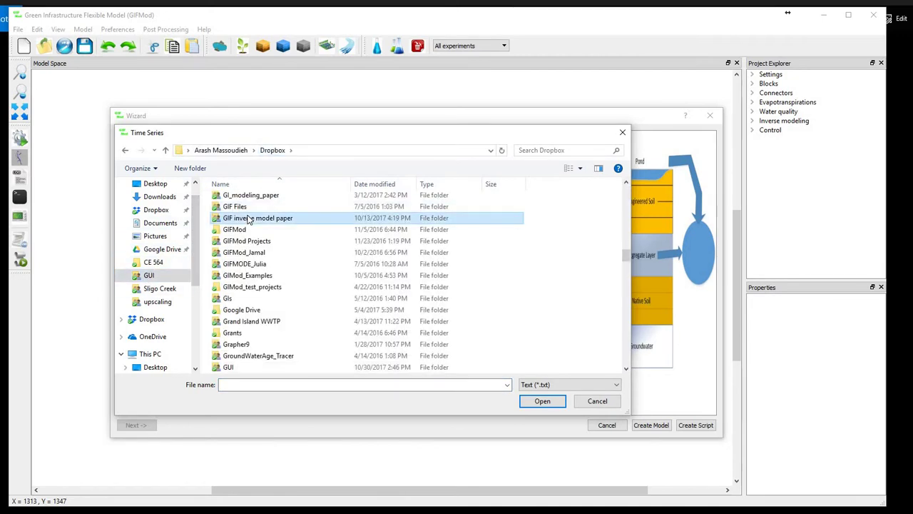
{"action": "scroll", "coordinate": [248, 219], "scroll_direction": "up", "scroll_amount": 15}
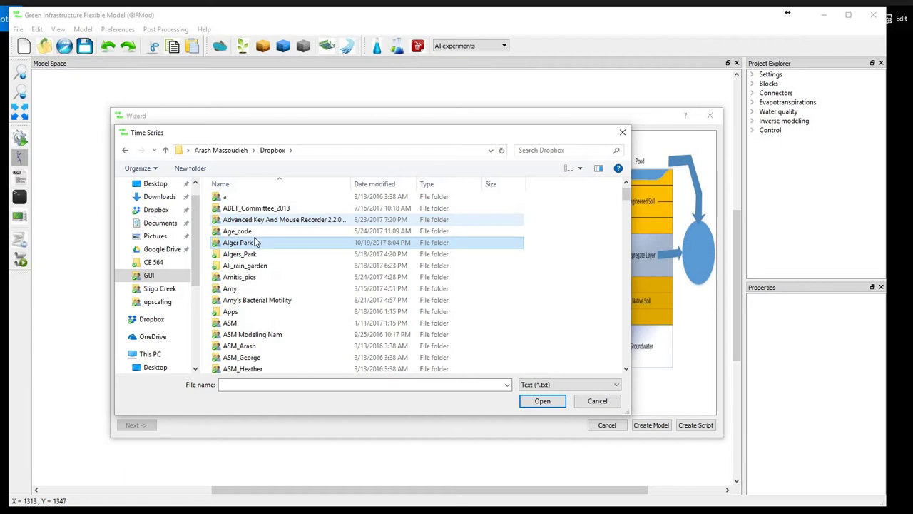
{"action": "double_click", "coordinate": [256, 242]}
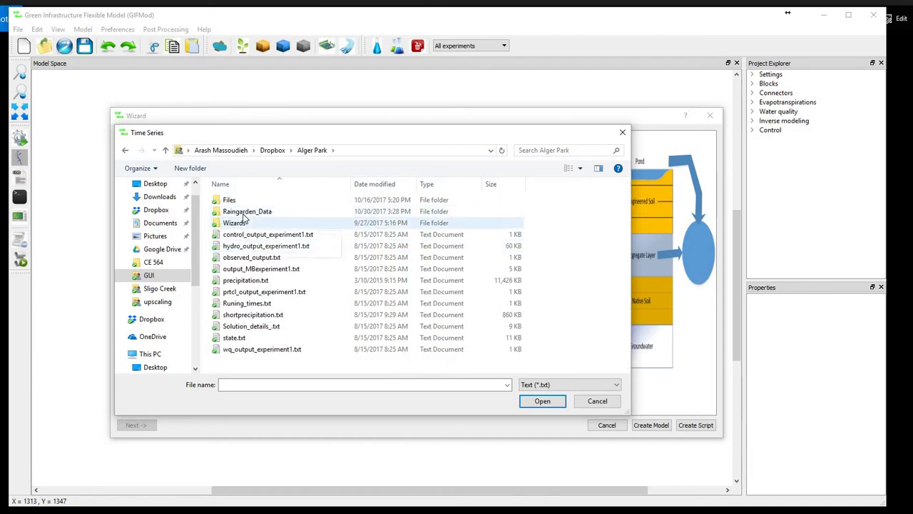
{"action": "double_click", "coordinate": [246, 212]}
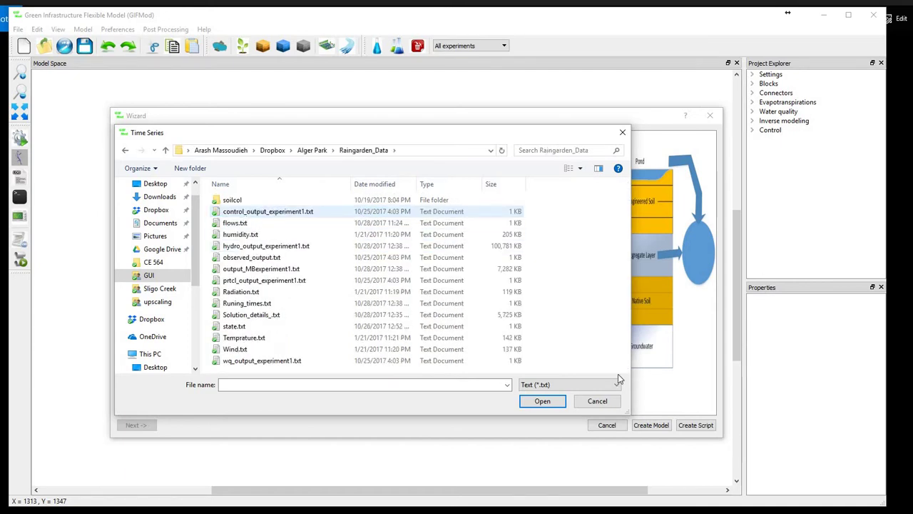
Filter the file list to csv and load rain.csv as the precipitation time series.
{"action": "left_click", "coordinate": [584, 386]}
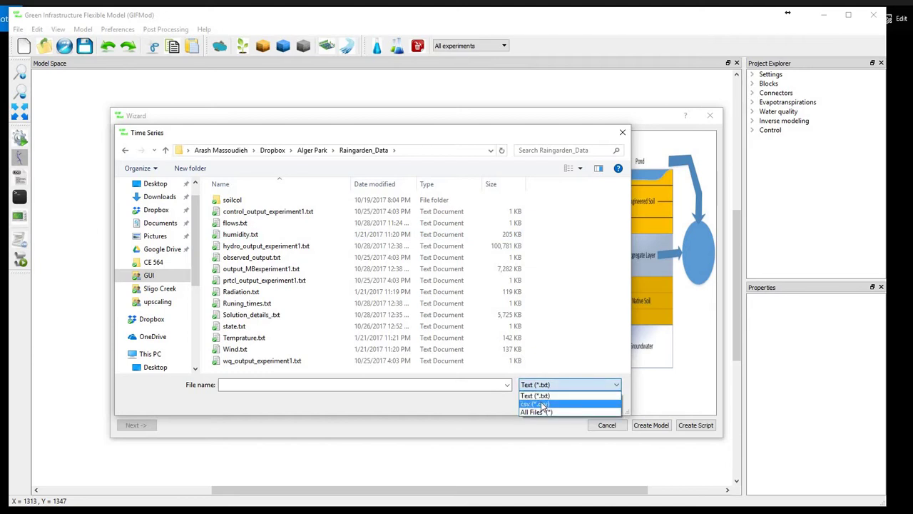
{"action": "left_click", "coordinate": [543, 404]}
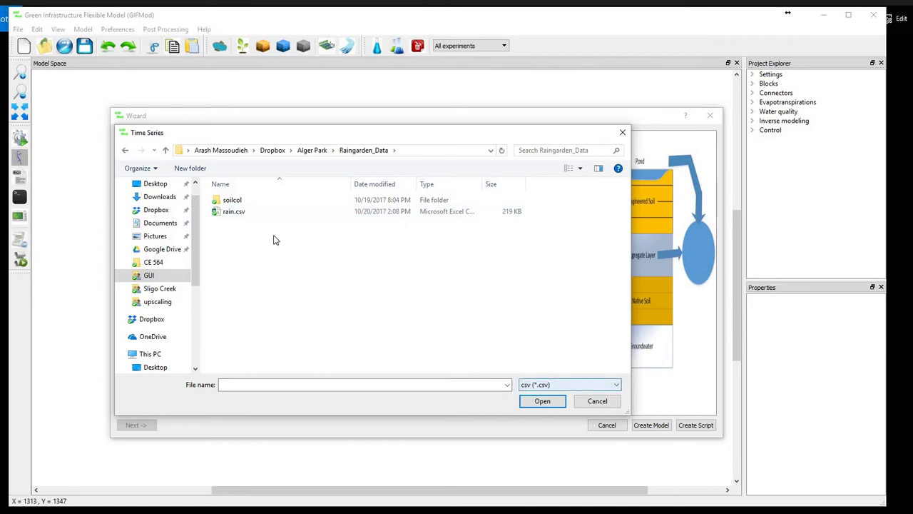
{"action": "left_click", "coordinate": [238, 214]}
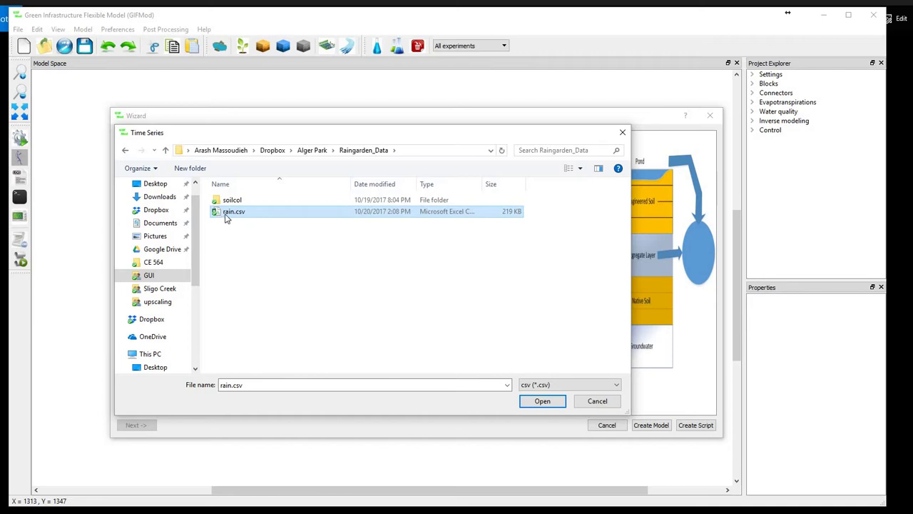
{"action": "left_click", "coordinate": [545, 404]}
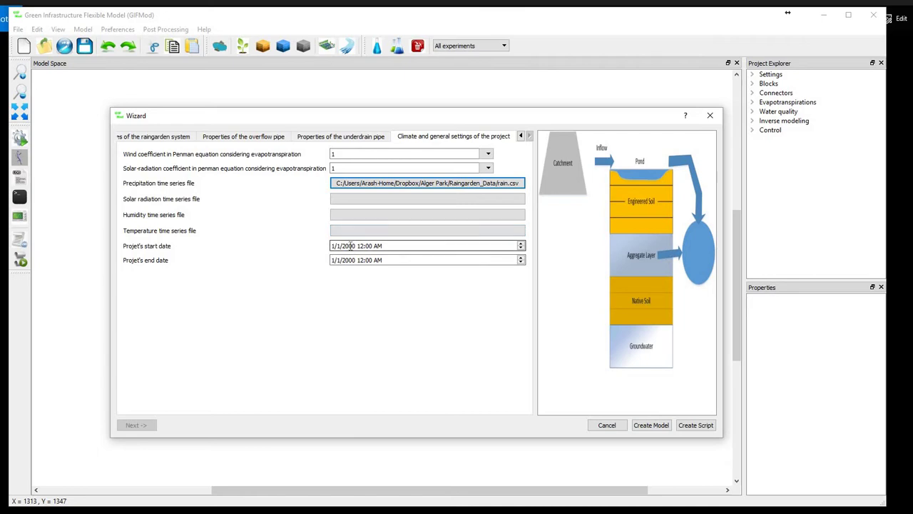
Set the project's start date to 1/1/2010 and end date to 1/1/2011, and create the model from the wizard.
{"action": "left_click", "coordinate": [348, 246]}
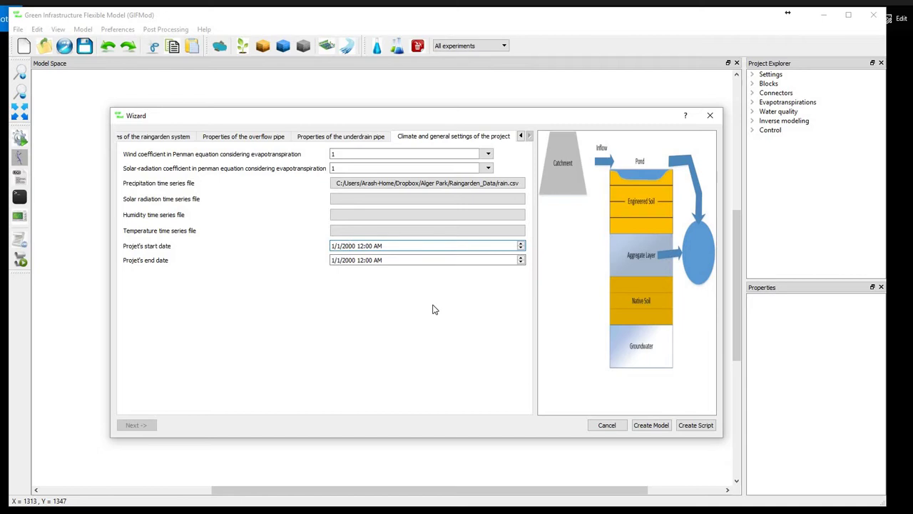
{"action": "type", "text": "1"}
{"action": "left_click", "coordinate": [350, 260]}
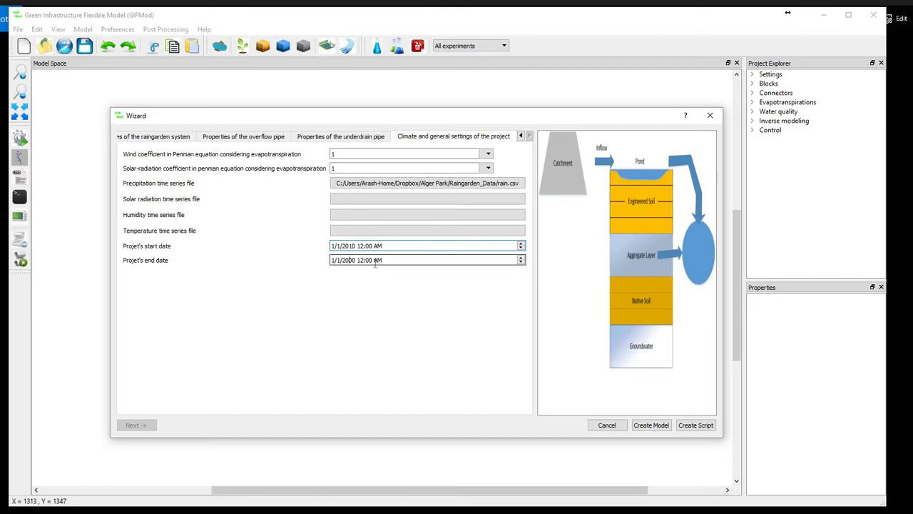
{"action": "type", "text": "11"}
{"action": "key", "text": "Tab"}
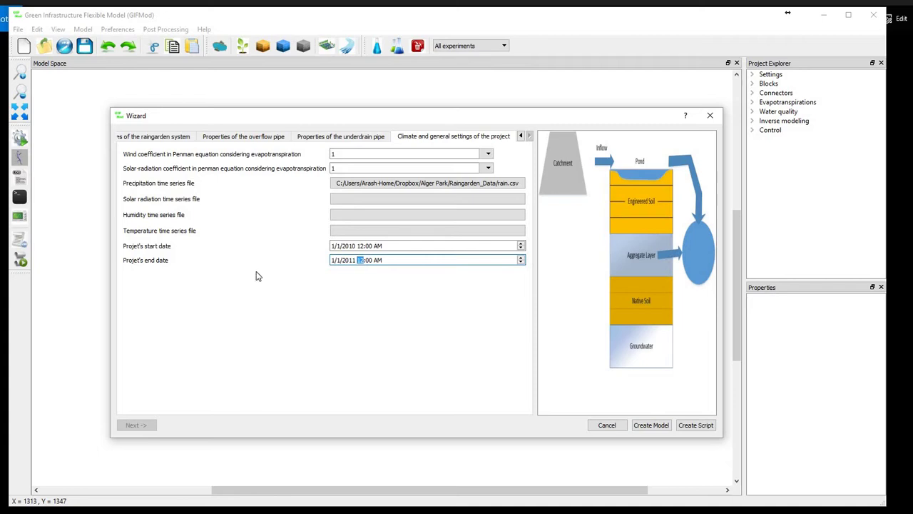
{"action": "left_click", "coordinate": [650, 426]}
{"action": "left_click", "coordinate": [650, 426]}
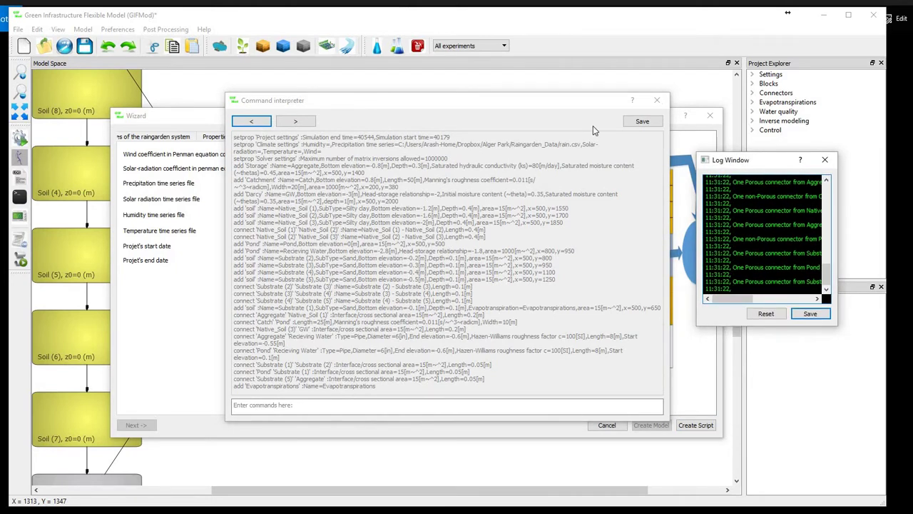
Close the command interpreter and examine the properties of the Recieving Water block, the Aggregate underdrain pipe and the Catch - Pond connector.
{"action": "left_click", "coordinate": [657, 103]}
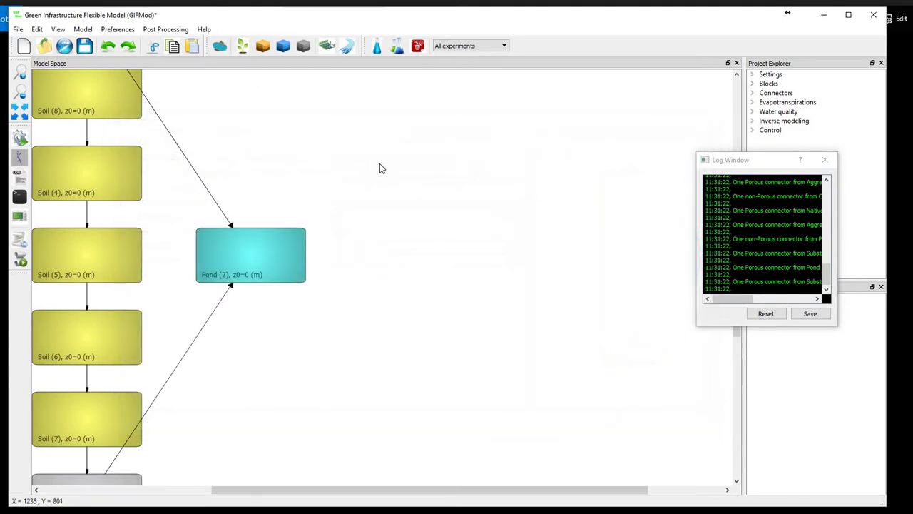
{"action": "scroll", "coordinate": [379, 162], "scroll_direction": "down", "scroll_amount": 3}
{"action": "scroll", "coordinate": [379, 168], "scroll_direction": "down", "scroll_amount": 1}
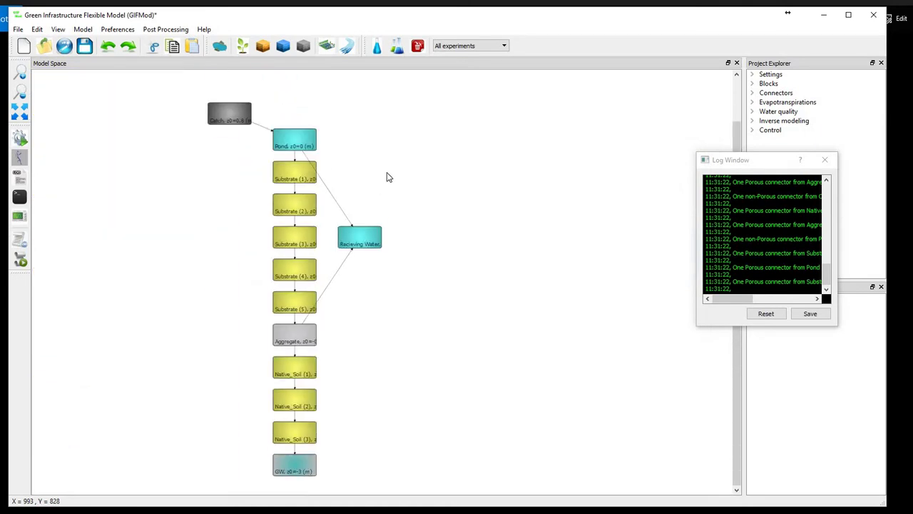
{"action": "left_click", "coordinate": [351, 241]}
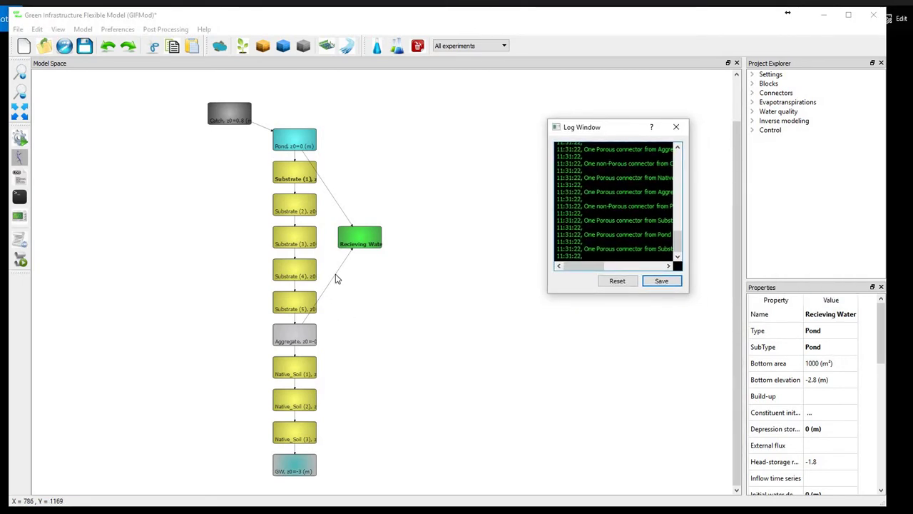
{"action": "left_click", "coordinate": [337, 279]}
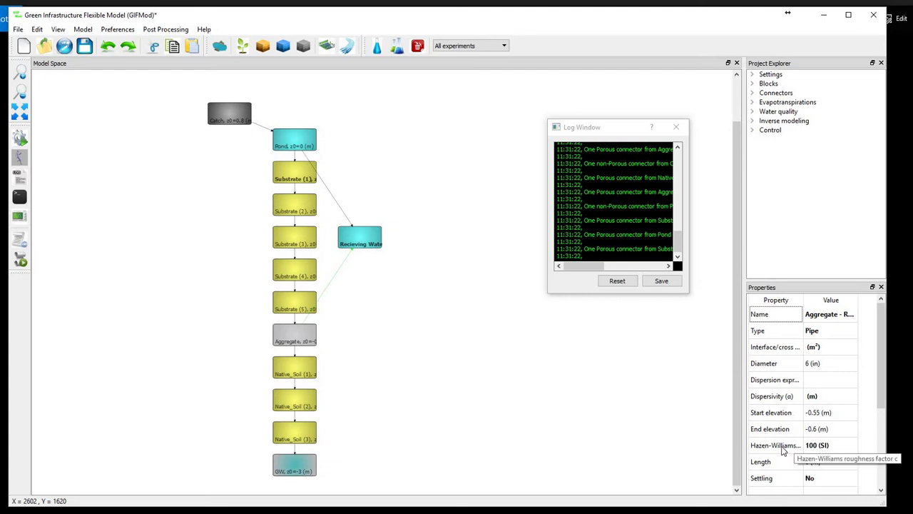
{"action": "left_click", "coordinate": [261, 128]}
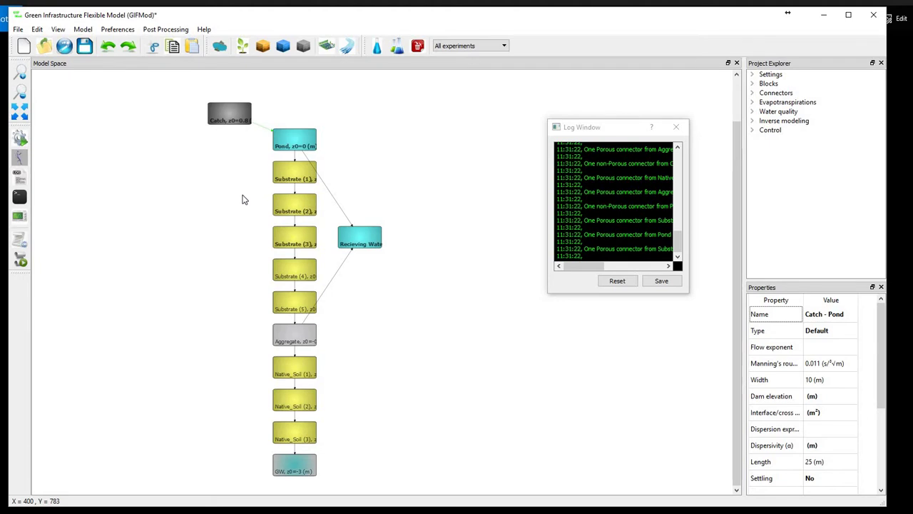
Save the model as raingarden_test.GIFM in the GIFMod Projects folder, overwriting the existing file.
{"action": "left_click", "coordinate": [83, 48]}
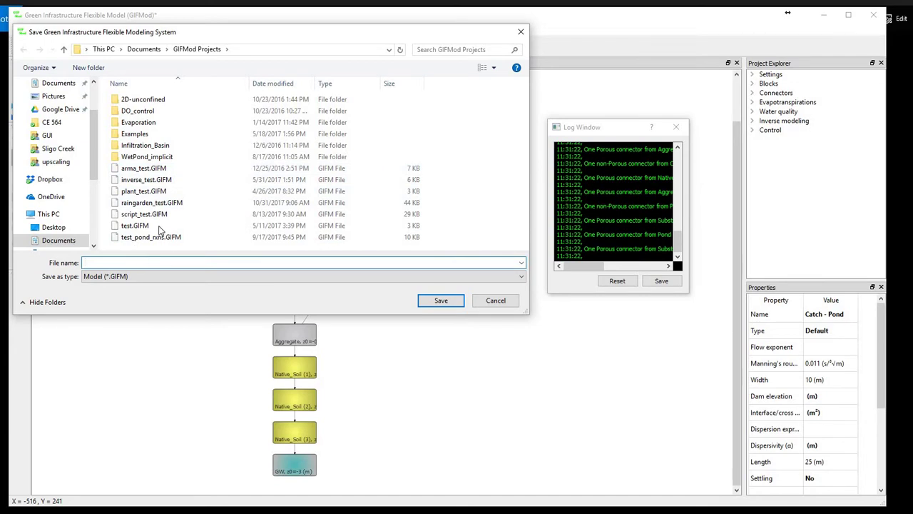
{"action": "left_click", "coordinate": [152, 203]}
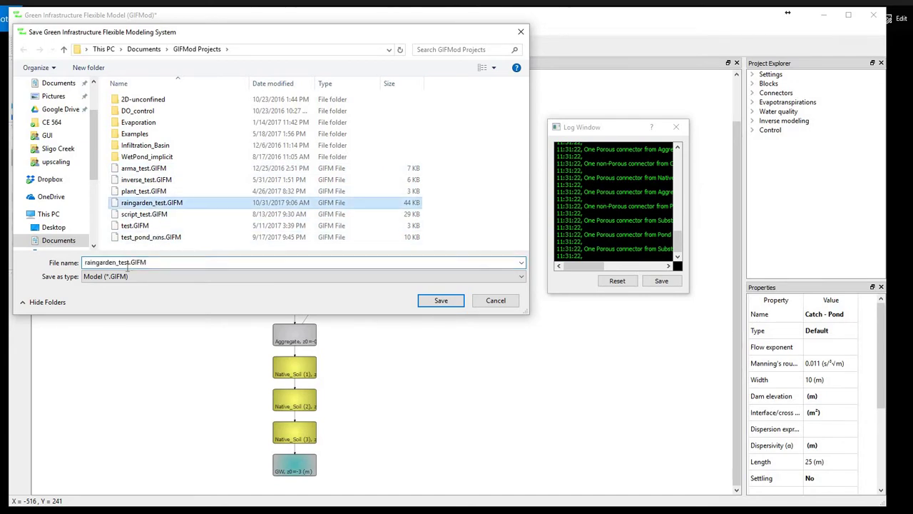
{"action": "left_click", "coordinate": [128, 263]}
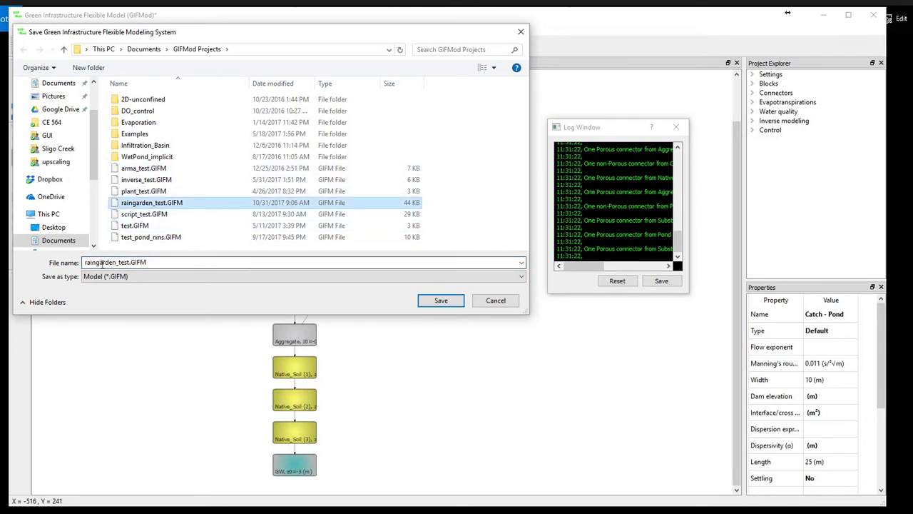
{"action": "left_click", "coordinate": [439, 301]}
{"action": "left_click", "coordinate": [490, 279]}
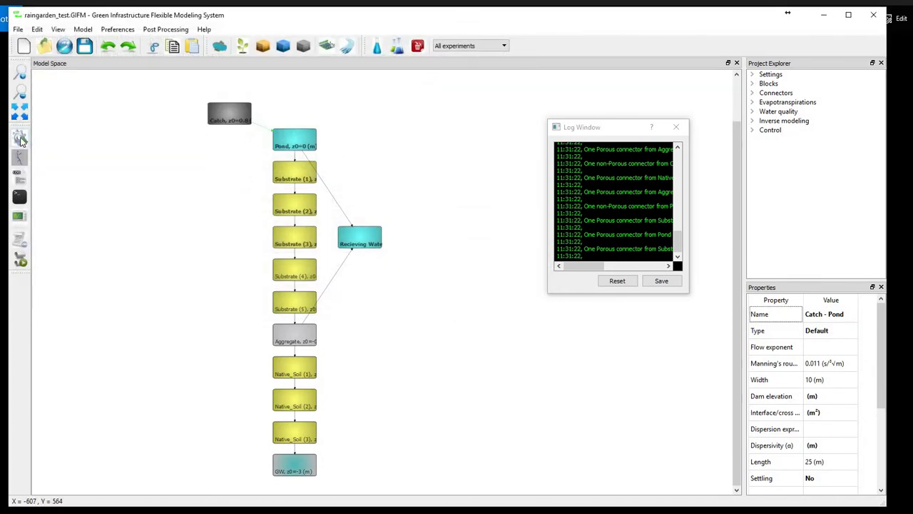
Run the simulation to completion, checking the solution details while it runs, and close the simulation window.
{"action": "left_click", "coordinate": [20, 140]}
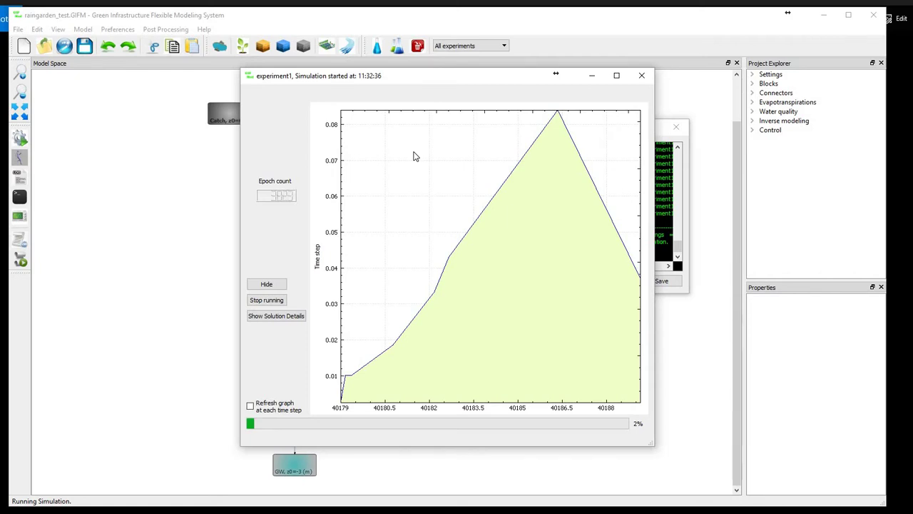
{"action": "left_click", "coordinate": [270, 318]}
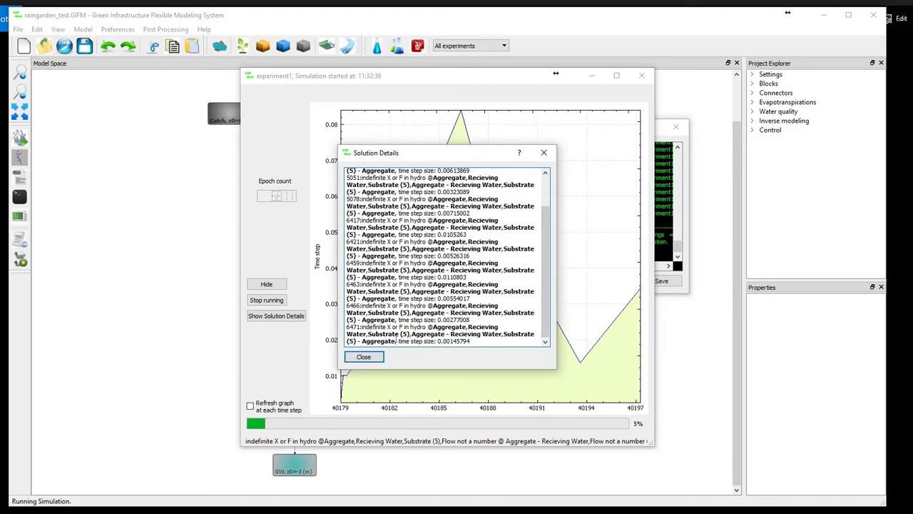
{"action": "left_click", "coordinate": [364, 357]}
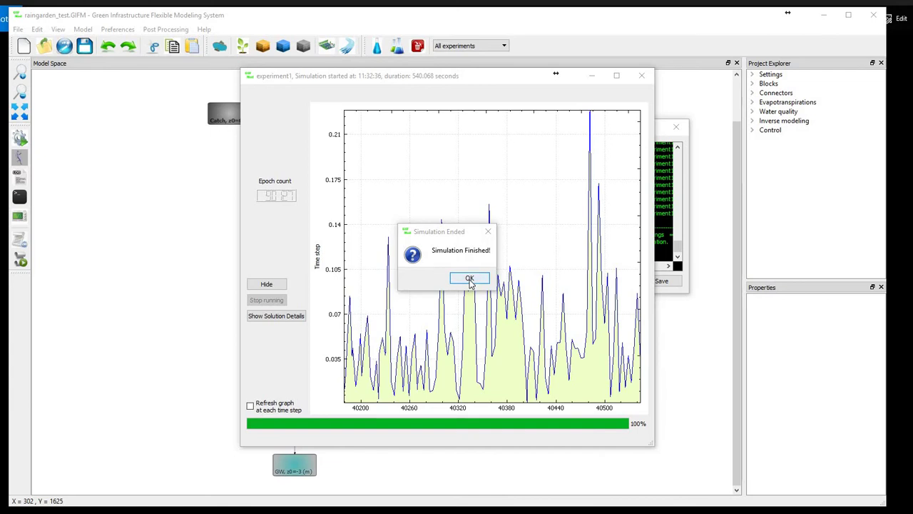
{"action": "left_click", "coordinate": [470, 279]}
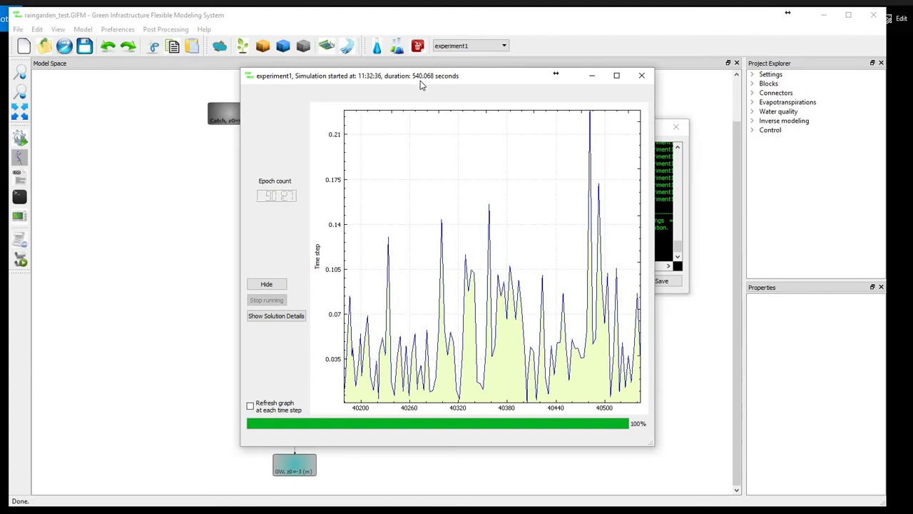
{"action": "left_click", "coordinate": [642, 76]}
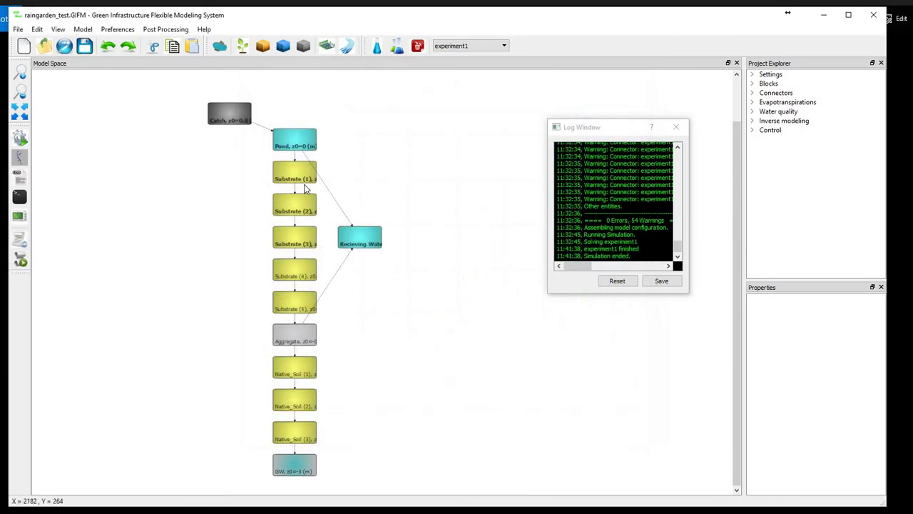
Plot the flow through the Catch - Pond connector and move the plot clear of the model diagram.
{"action": "left_click", "coordinate": [263, 132]}
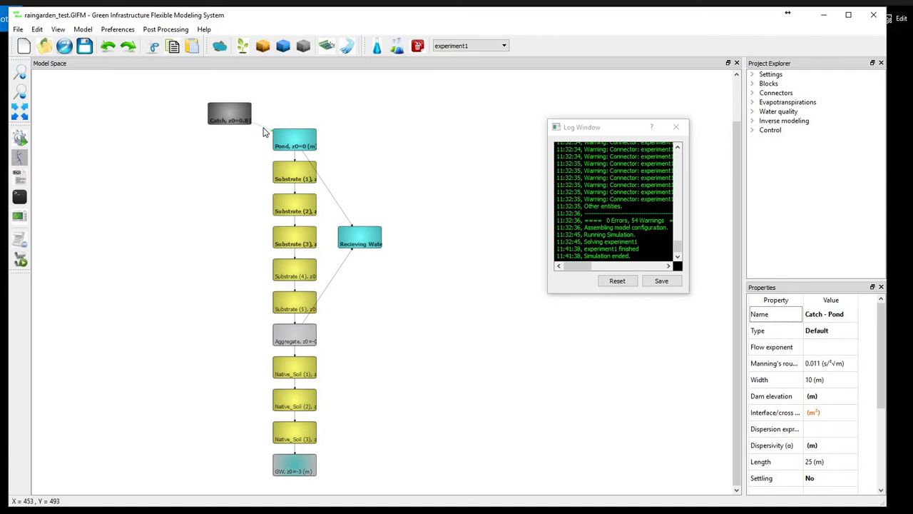
{"action": "right_click", "coordinate": [262, 132]}
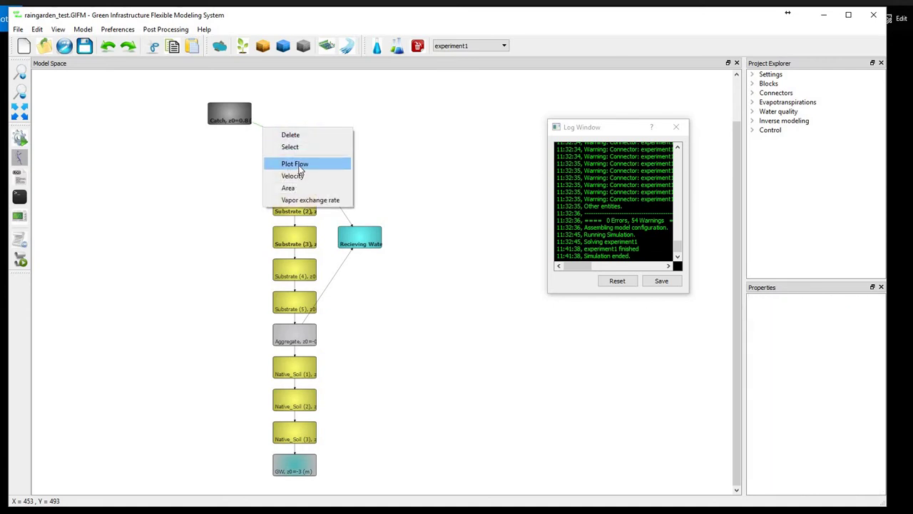
{"action": "left_click", "coordinate": [259, 130]}
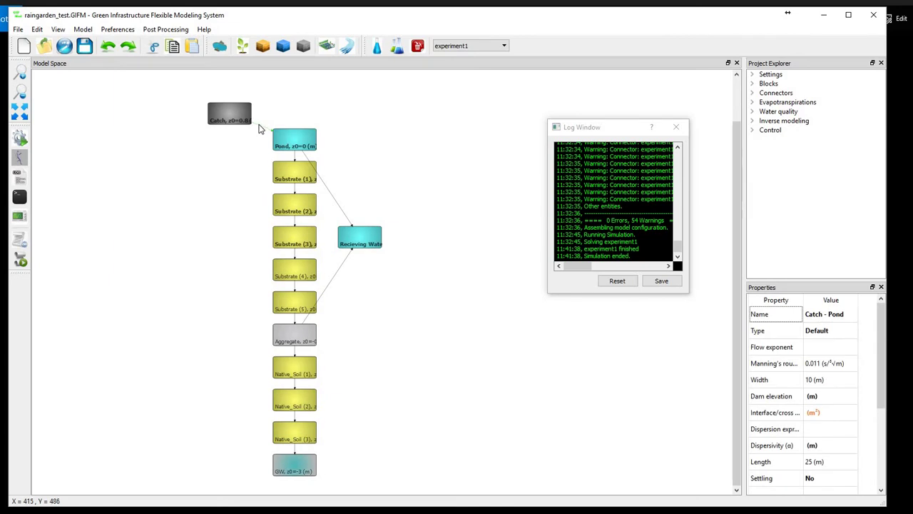
{"action": "right_click", "coordinate": [260, 127]}
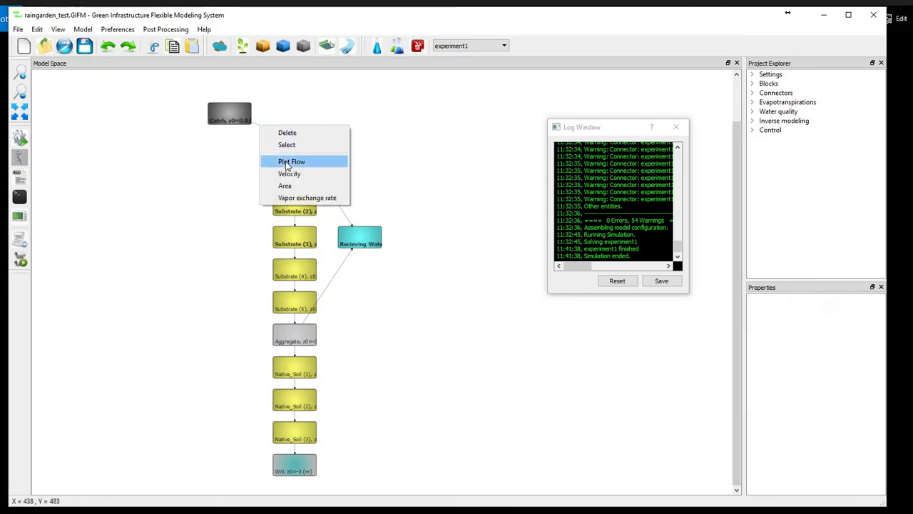
{"action": "left_click", "coordinate": [288, 163]}
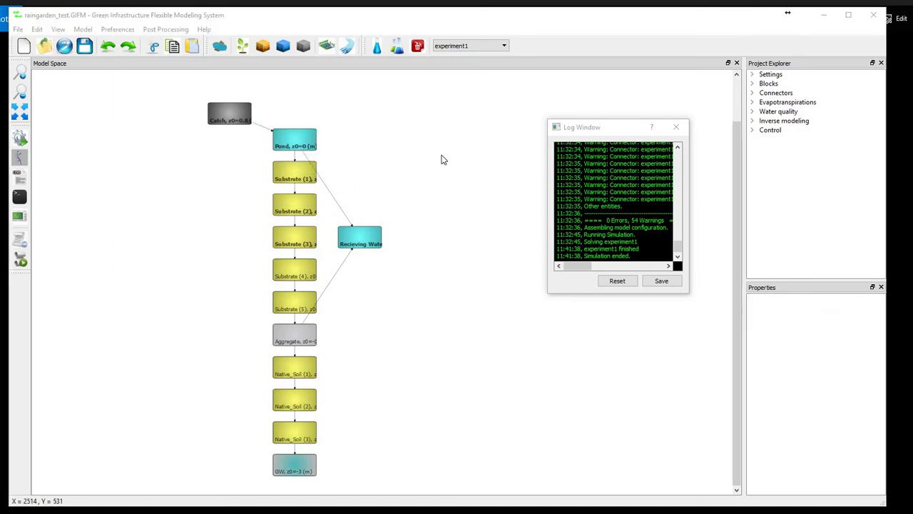
{"action": "left_click_drag", "start_coordinate": [440, 160], "coordinate": [517, 254]}
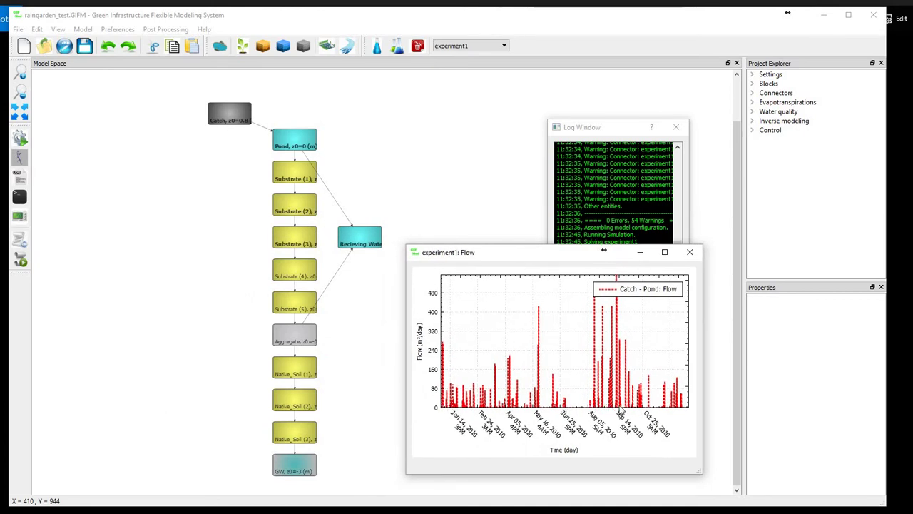
Plot the precipitation time series from the climate settings for comparison with the catchment flow, and close both plots.
{"action": "left_click", "coordinate": [216, 114]}
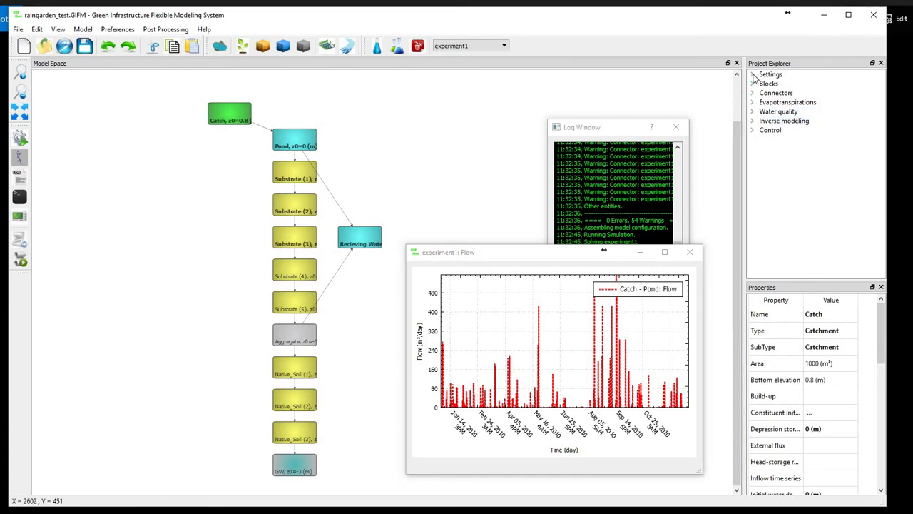
{"action": "left_click", "coordinate": [754, 76]}
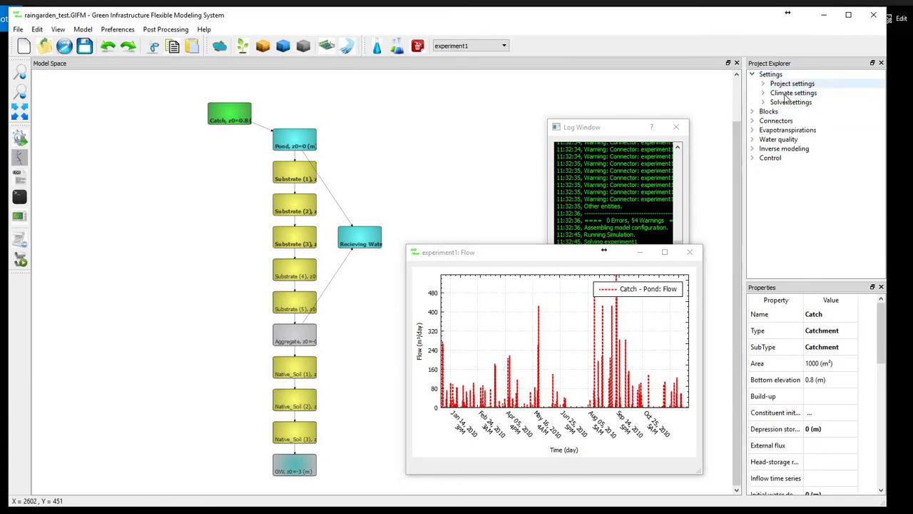
{"action": "left_click", "coordinate": [788, 95]}
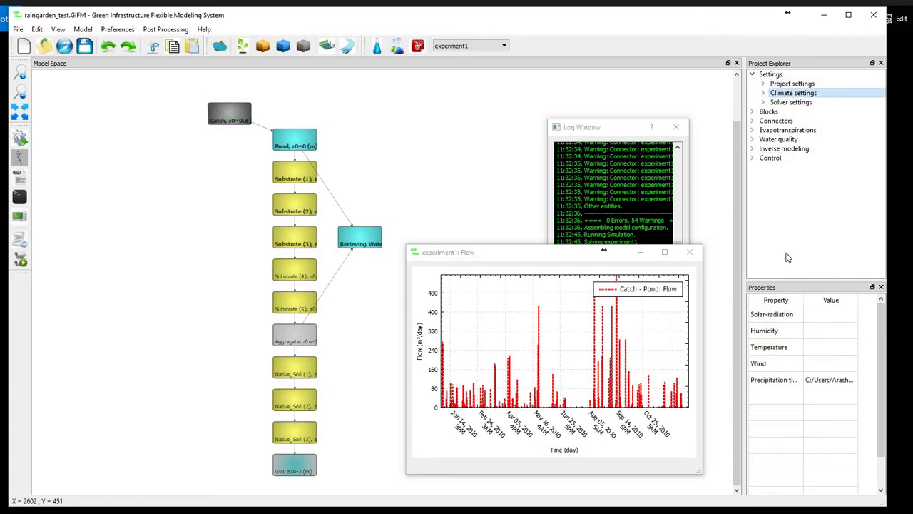
{"action": "left_click", "coordinate": [821, 385]}
{"action": "left_click", "coordinate": [820, 387]}
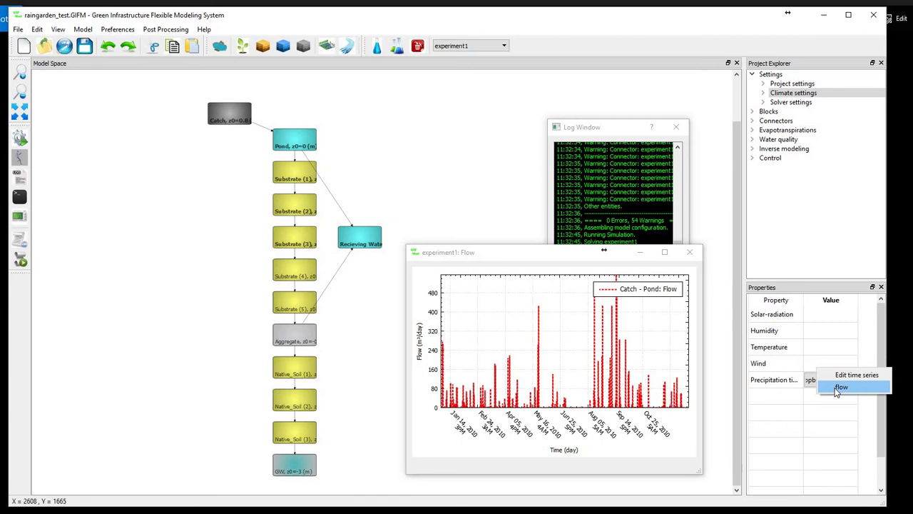
{"action": "left_click", "coordinate": [840, 387]}
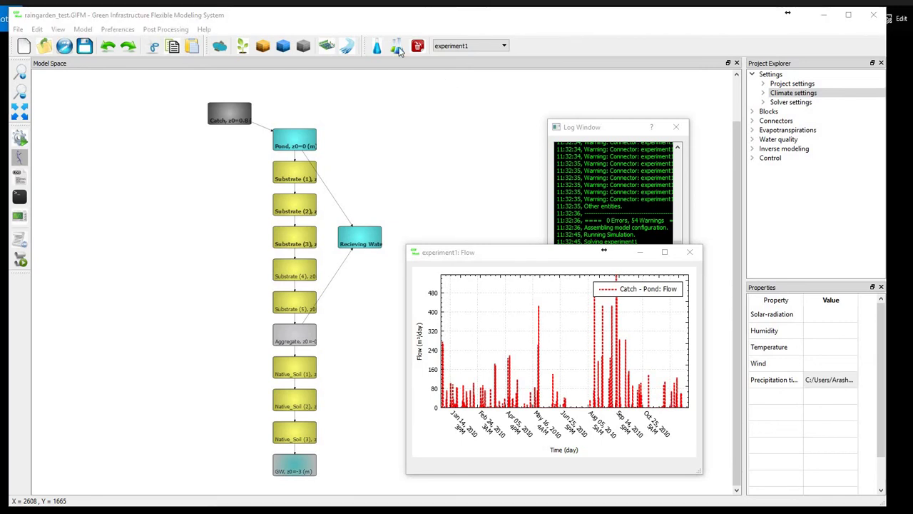
{"action": "left_click_drag", "start_coordinate": [399, 50], "coordinate": [193, 80]}
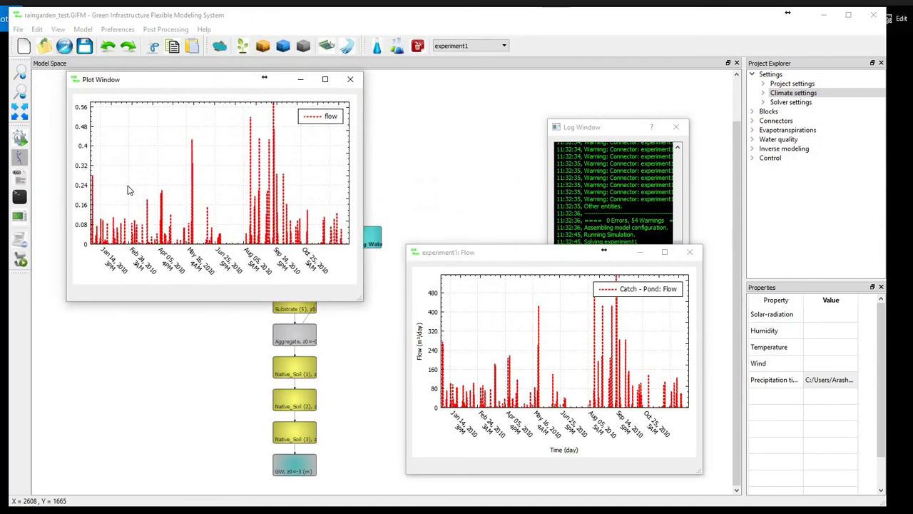
{"action": "left_click", "coordinate": [352, 80]}
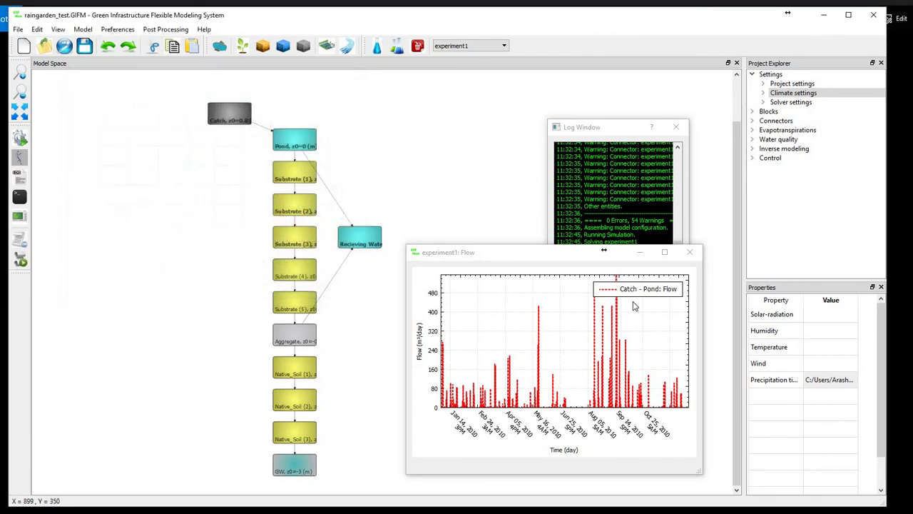
{"action": "left_click", "coordinate": [689, 252]}
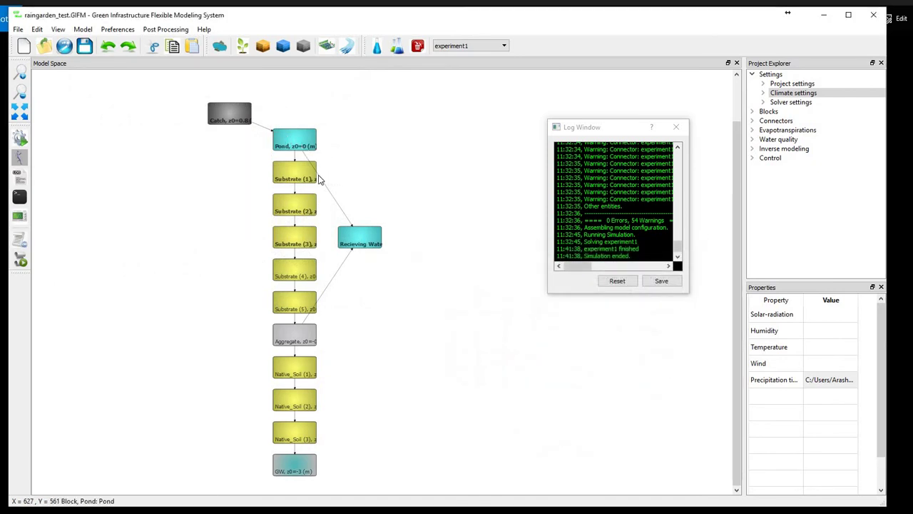
Plot the overflow through the Pond - Recieving Water pipe, examine it and close the plot.
{"action": "left_click", "coordinate": [331, 199]}
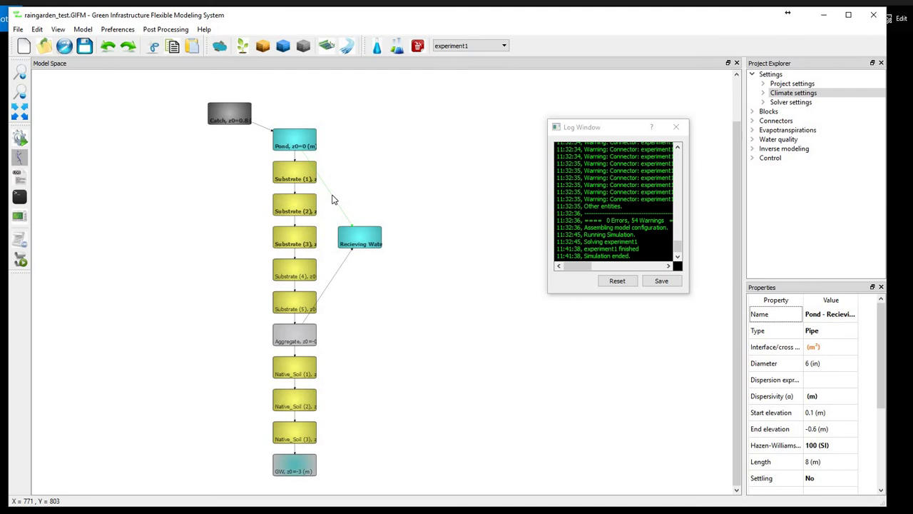
{"action": "right_click", "coordinate": [332, 199]}
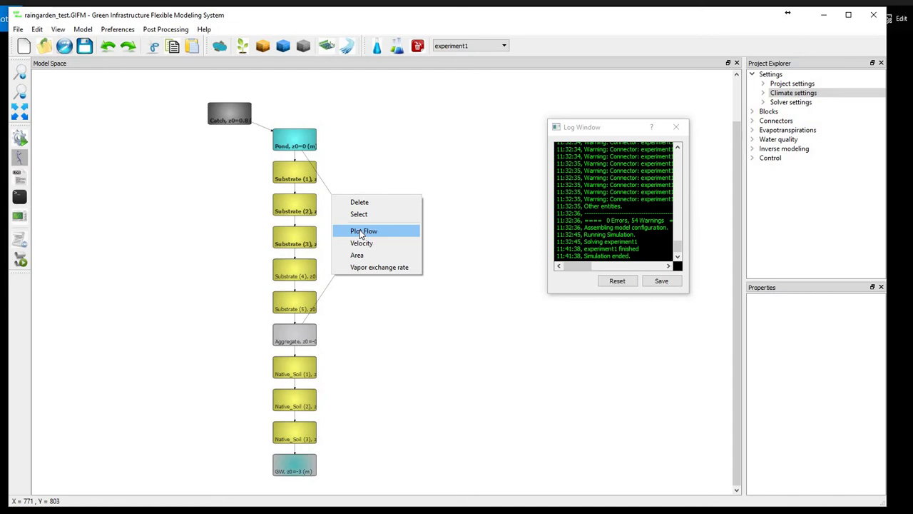
{"action": "left_click", "coordinate": [362, 232]}
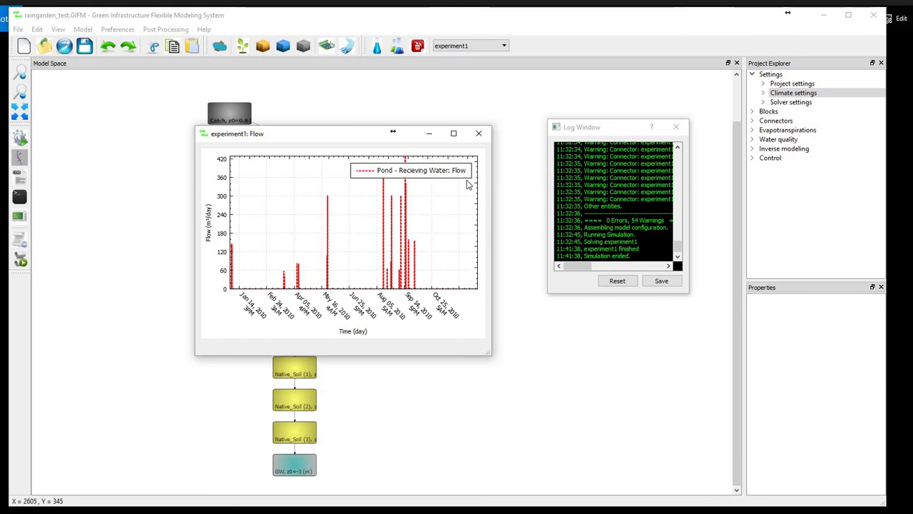
{"action": "left_click", "coordinate": [479, 134]}
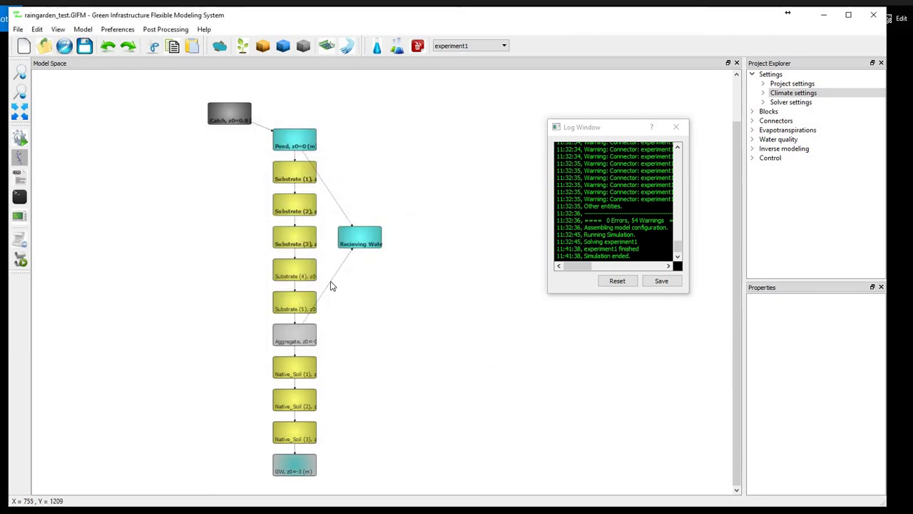
Plot the underdrain flow from Aggregate to Recieving Water and move the plot clear of the model diagram.
{"action": "left_click", "coordinate": [330, 285]}
{"action": "right_click", "coordinate": [331, 284]}
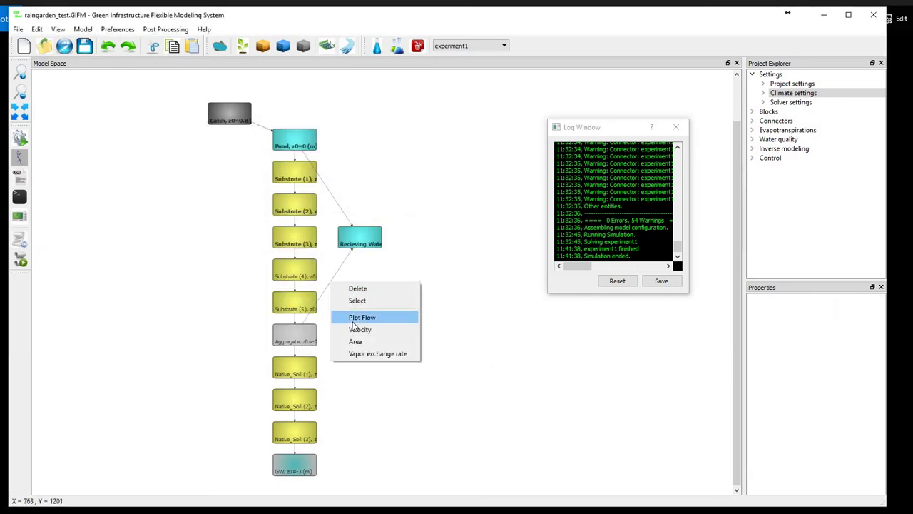
{"action": "left_click", "coordinate": [356, 316]}
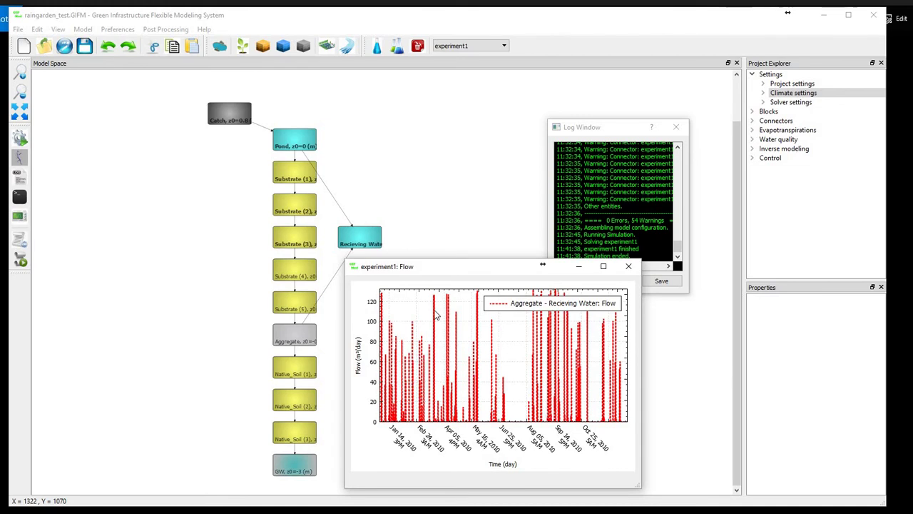
{"action": "left_click_drag", "start_coordinate": [464, 269], "coordinate": [513, 248]}
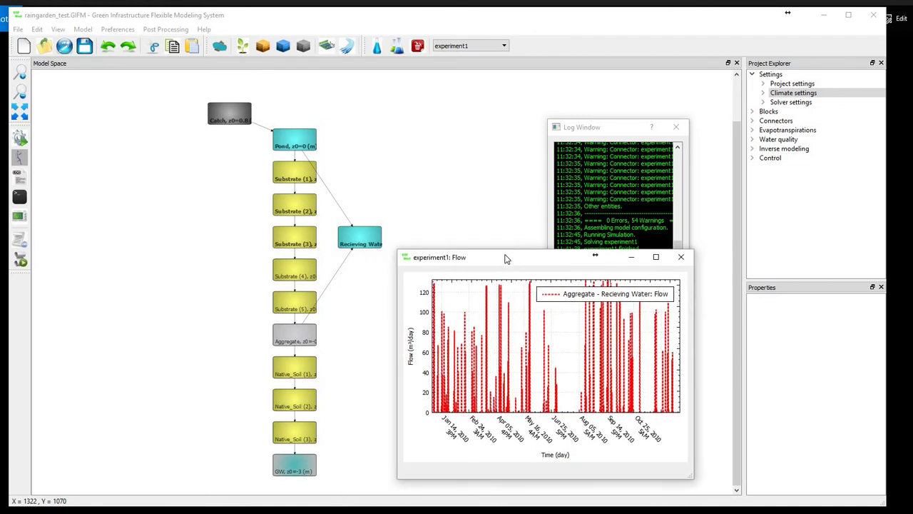
Plot the moisture content of the Substrate (2) block and move the plot clear of the model diagram.
{"action": "left_click", "coordinate": [296, 206]}
{"action": "right_click", "coordinate": [295, 202]}
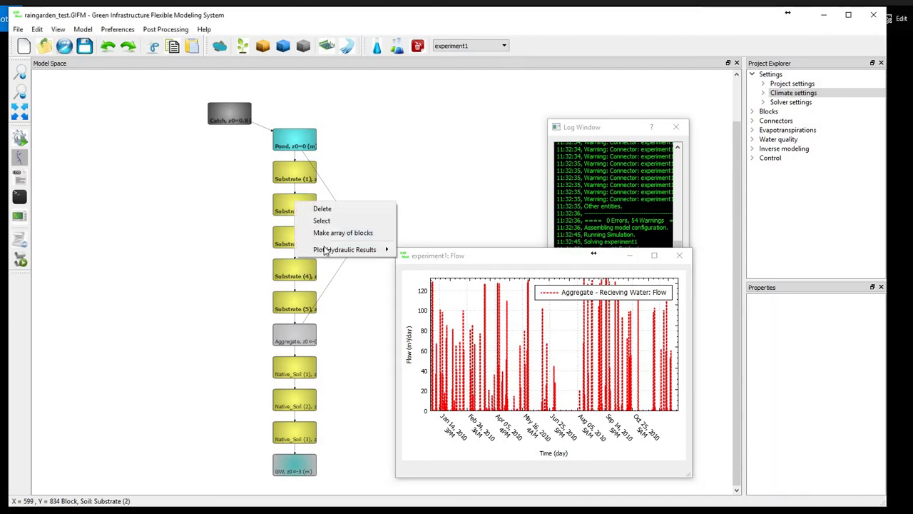
{"action": "mouse_move", "coordinate": [328, 250]}
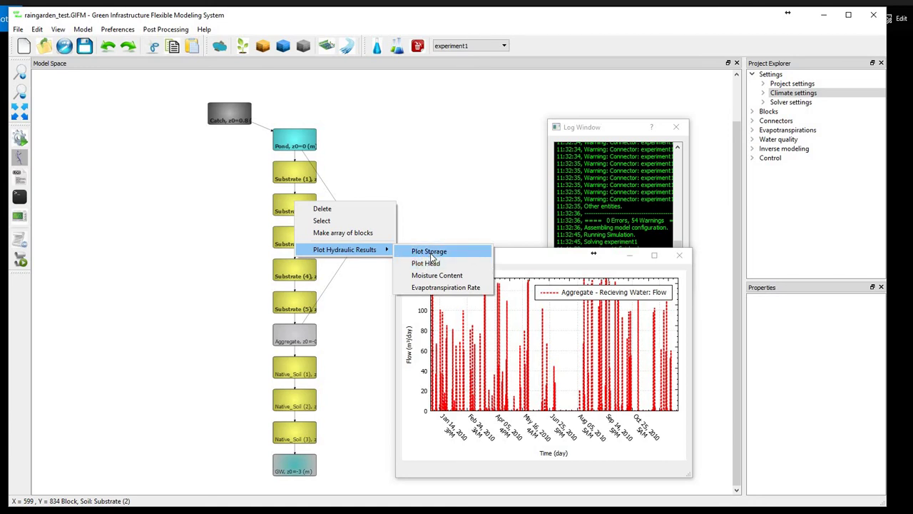
{"action": "left_click", "coordinate": [433, 276]}
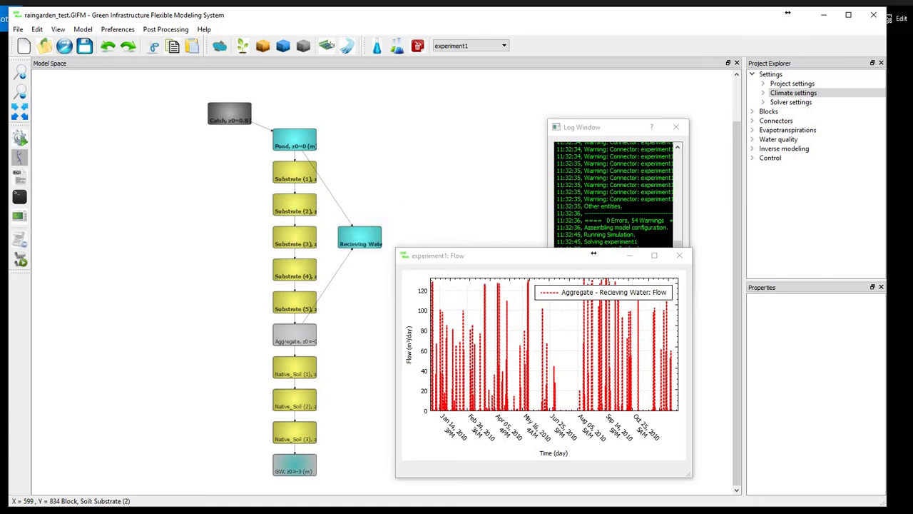
{"action": "left_click_drag", "start_coordinate": [311, 153], "coordinate": [102, 178]}
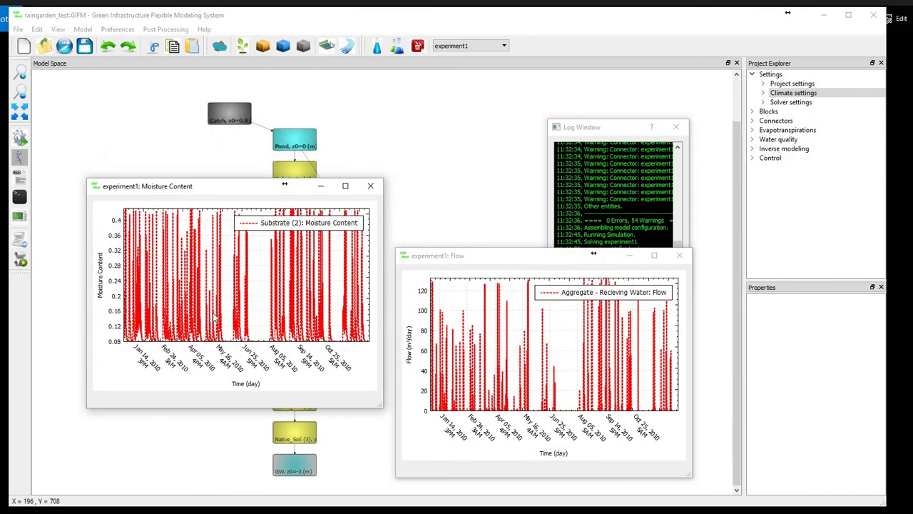
{"action": "left_click_drag", "start_coordinate": [200, 187], "coordinate": [483, 85]}
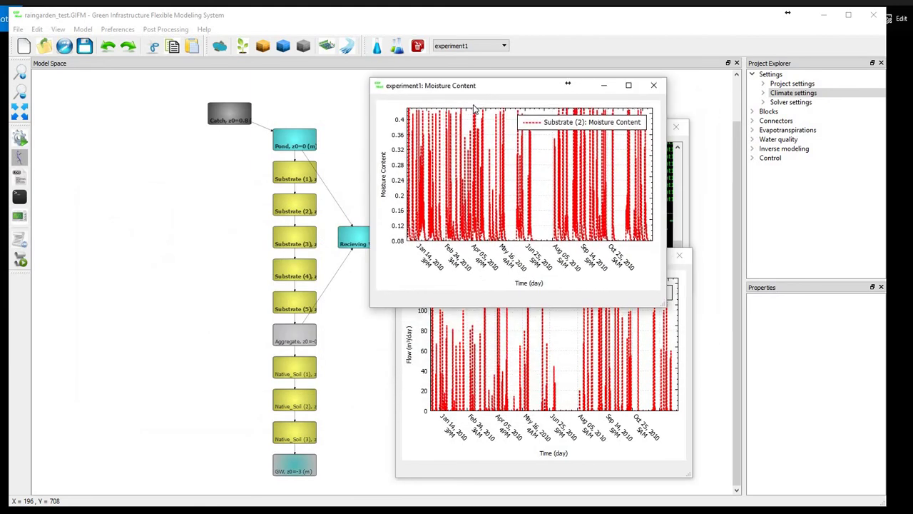
Plot the flow through the Native_Soil (3) - GW connector and bring the whole plot into view.
{"action": "left_click", "coordinate": [295, 447]}
{"action": "right_click", "coordinate": [294, 446]}
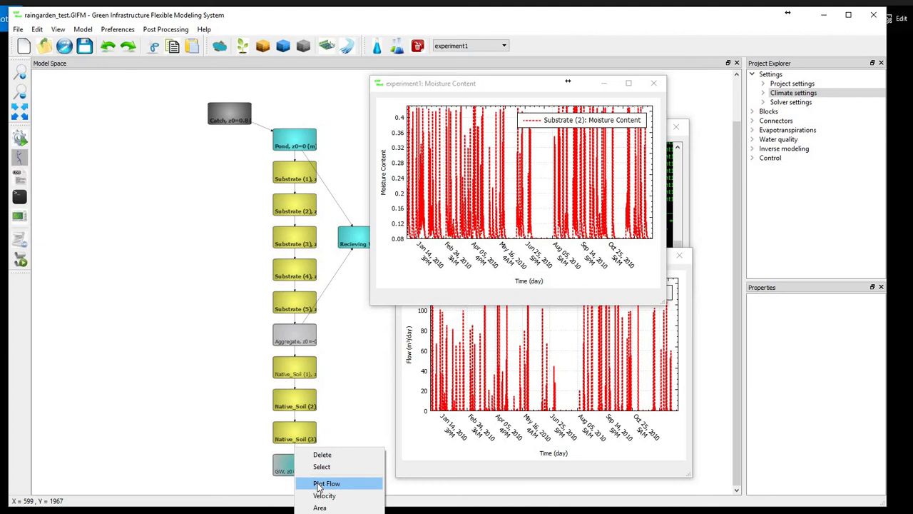
{"action": "left_click", "coordinate": [318, 484]}
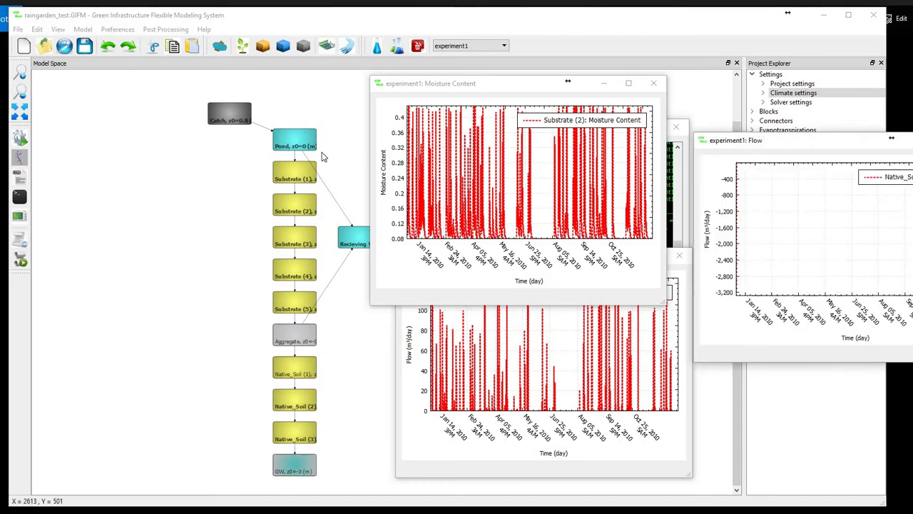
{"action": "left_click_drag", "start_coordinate": [817, 173], "coordinate": [453, 162]}
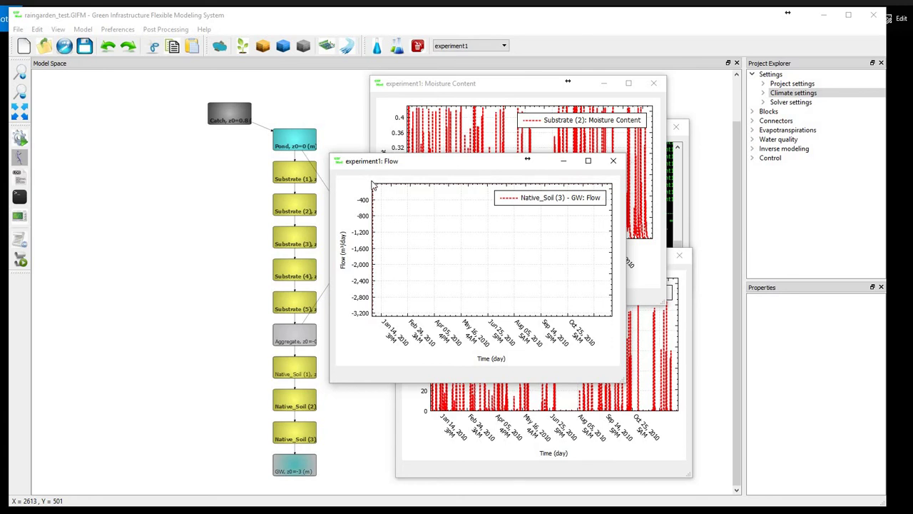
Enlarge the groundwater flow plot around the zero-flow line past the initial spike, examine it and close the plot.
{"action": "left_click_drag", "start_coordinate": [371, 184], "coordinate": [613, 190]}
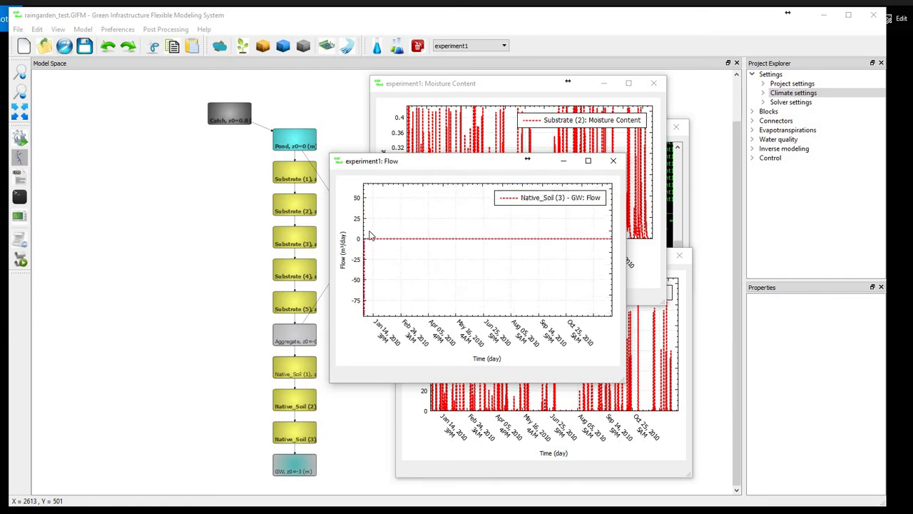
{"action": "left_click_drag", "start_coordinate": [549, 247], "coordinate": [610, 252]}
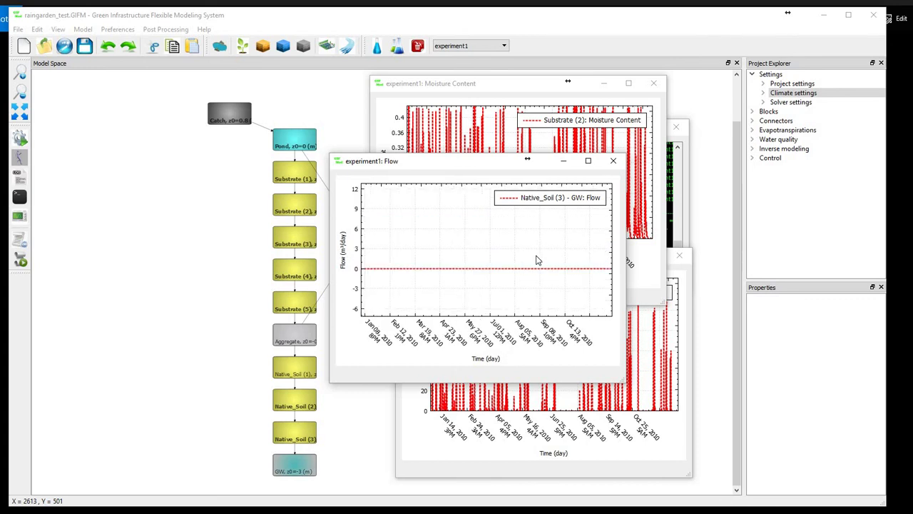
{"action": "left_click", "coordinate": [612, 162]}
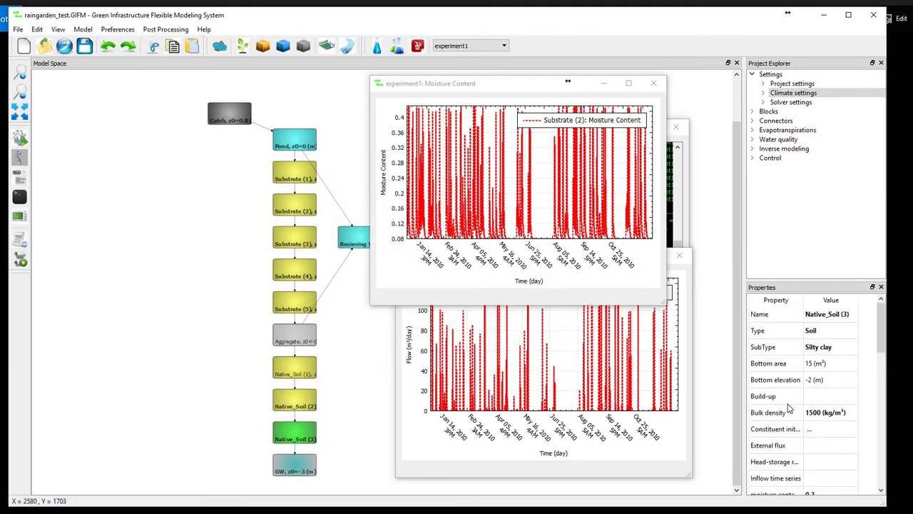
Examine the soil properties of the Native_Soil (3) block down to its saturated conductivity, and close the moisture content and underdrain flow plots.
{"action": "scroll", "coordinate": [789, 406], "scroll_direction": "down", "scroll_amount": 3}
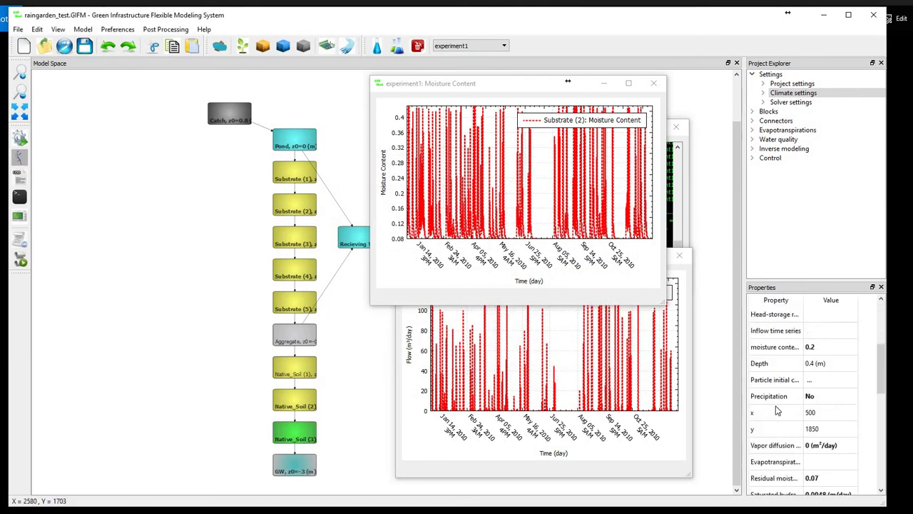
{"action": "scroll", "coordinate": [777, 411], "scroll_direction": "down", "scroll_amount": 1}
{"action": "scroll", "coordinate": [777, 411], "scroll_direction": "down", "scroll_amount": 1}
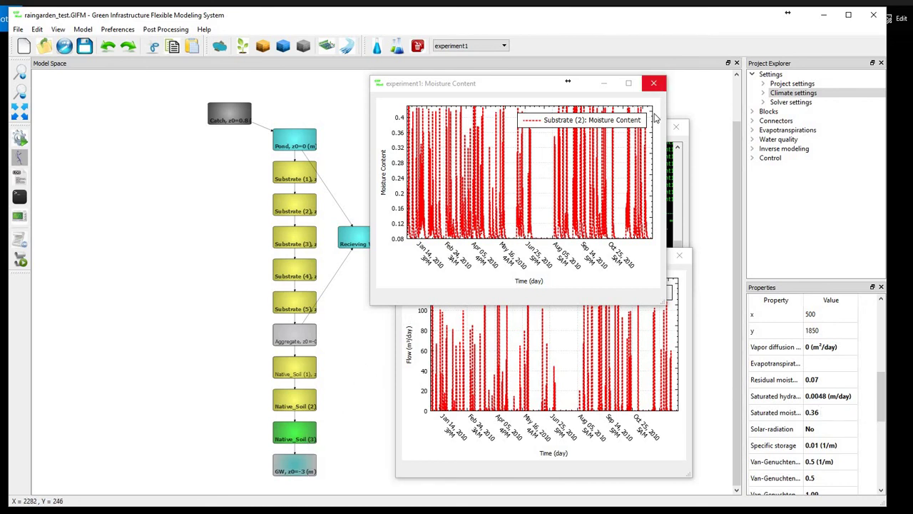
{"action": "left_click", "coordinate": [653, 83]}
{"action": "left_click", "coordinate": [678, 255]}
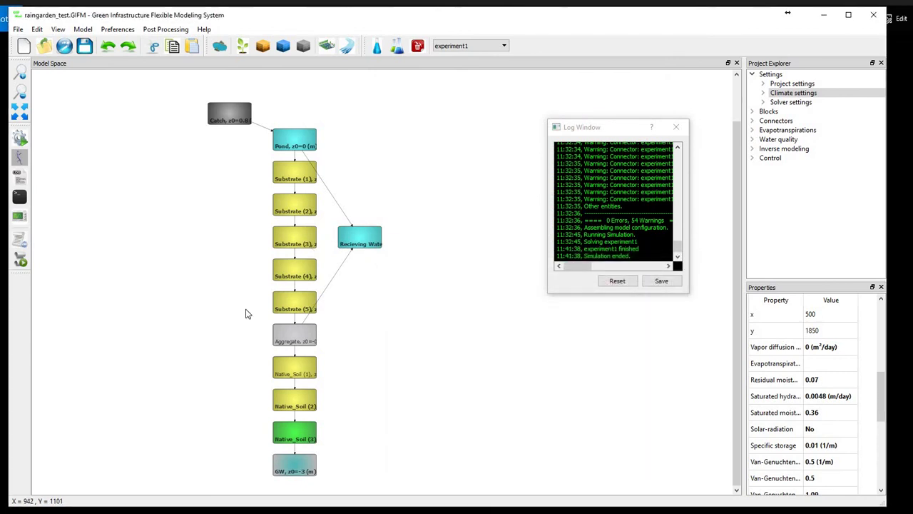